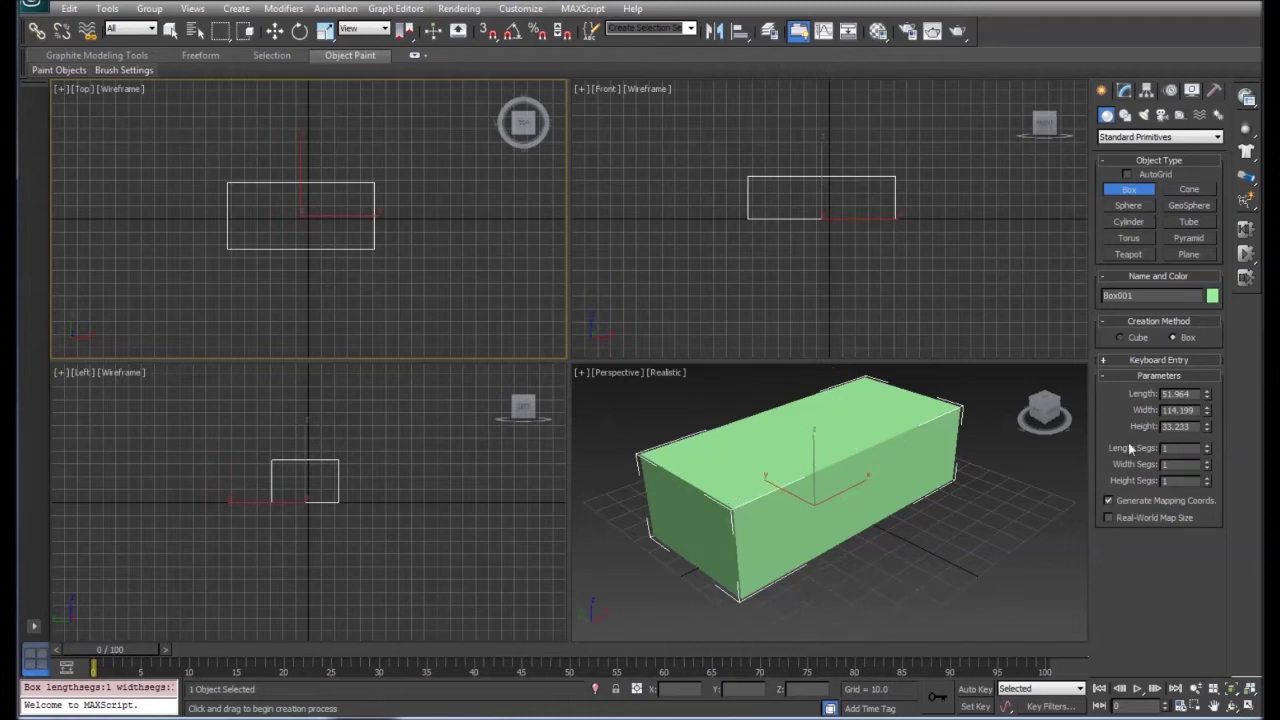
Step: Set the box's length, width and height segments to 2 and move it about 96 units in negative X
left_click(1207, 446)
left_click(1207, 478)
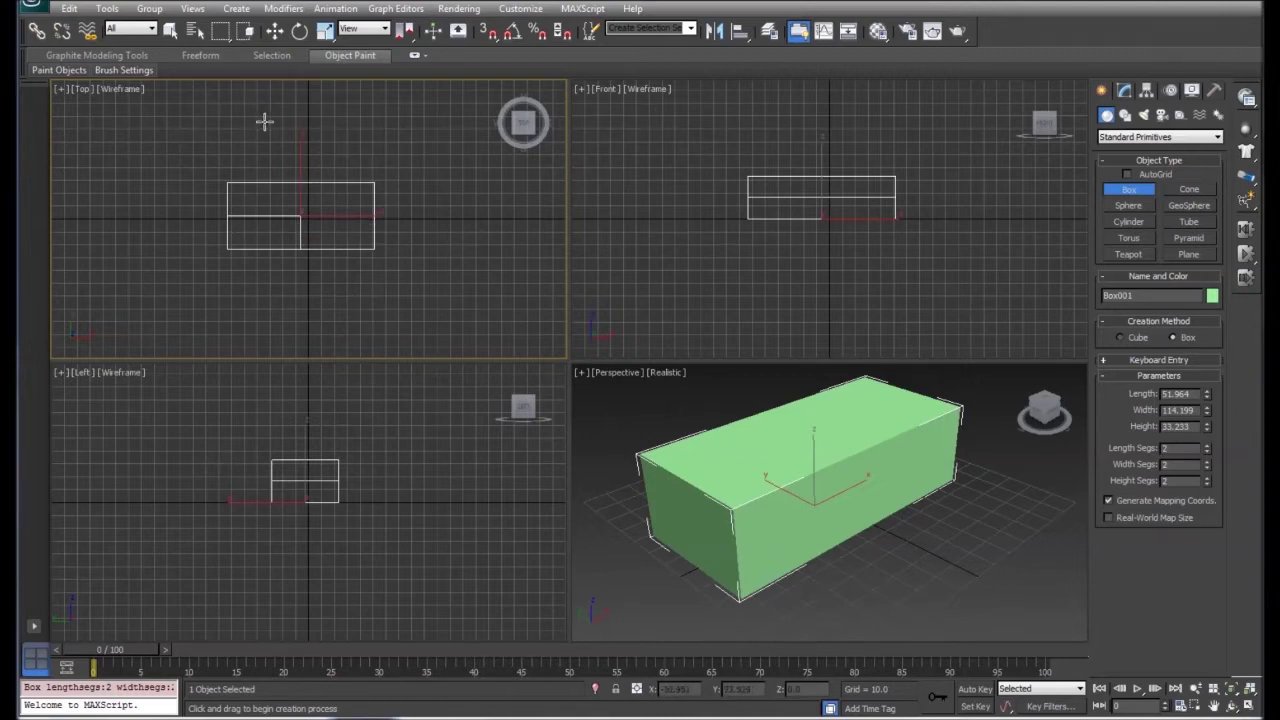
left_click(274, 31)
left_click_drag(350, 216, 227, 216)
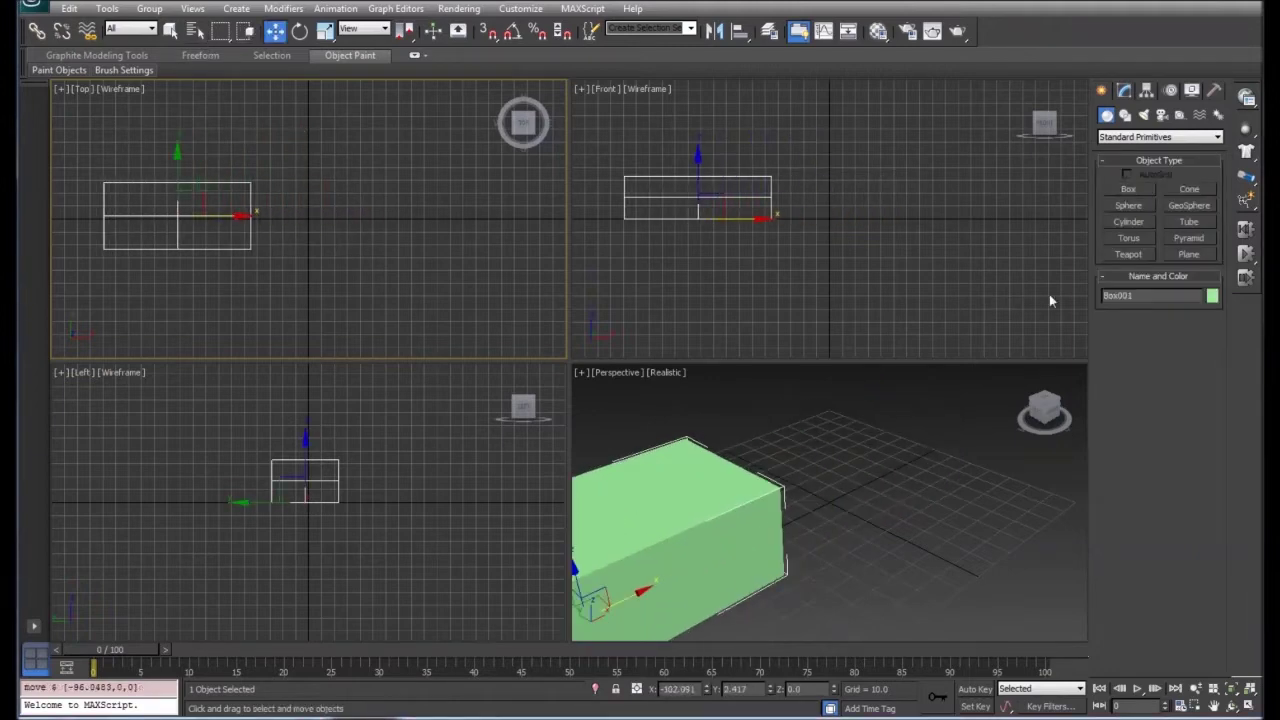
Step: Create a teapot with a radius of about 47.6 beside the box and convert it to an editable poly
left_click(1128, 254)
left_click_drag(346, 209, 405, 233)
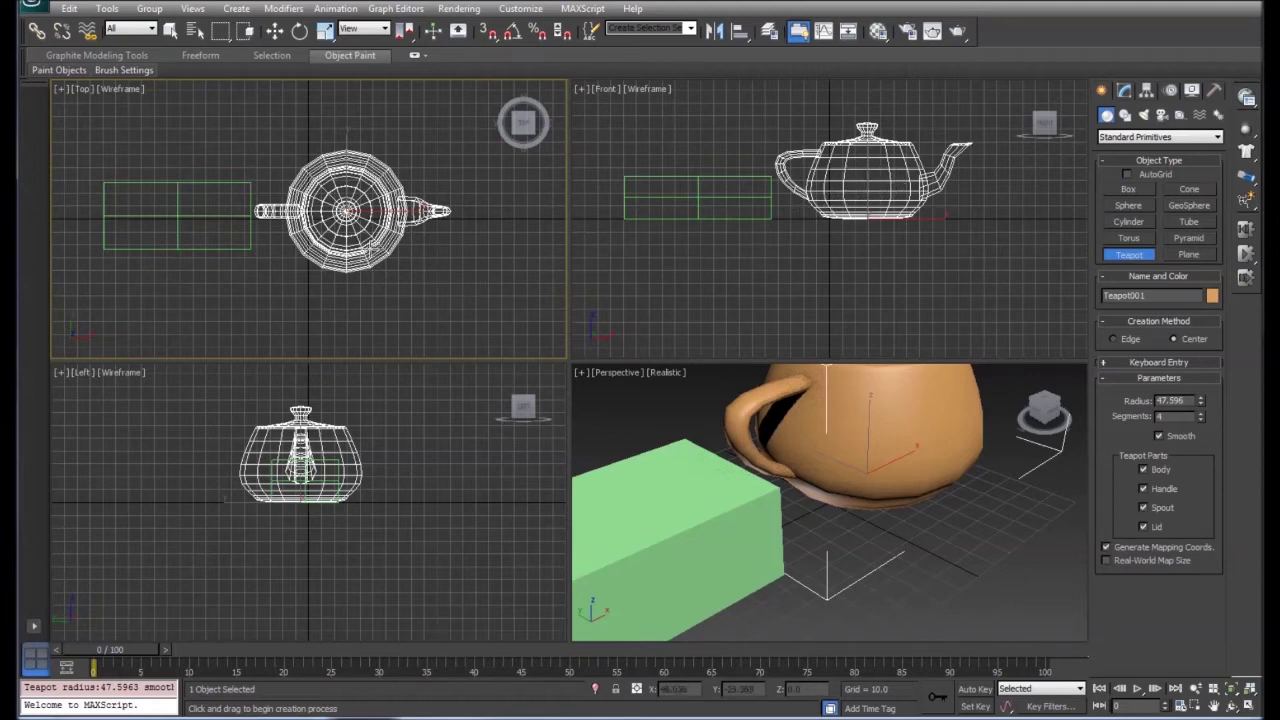
left_click(848, 187)
key("w")
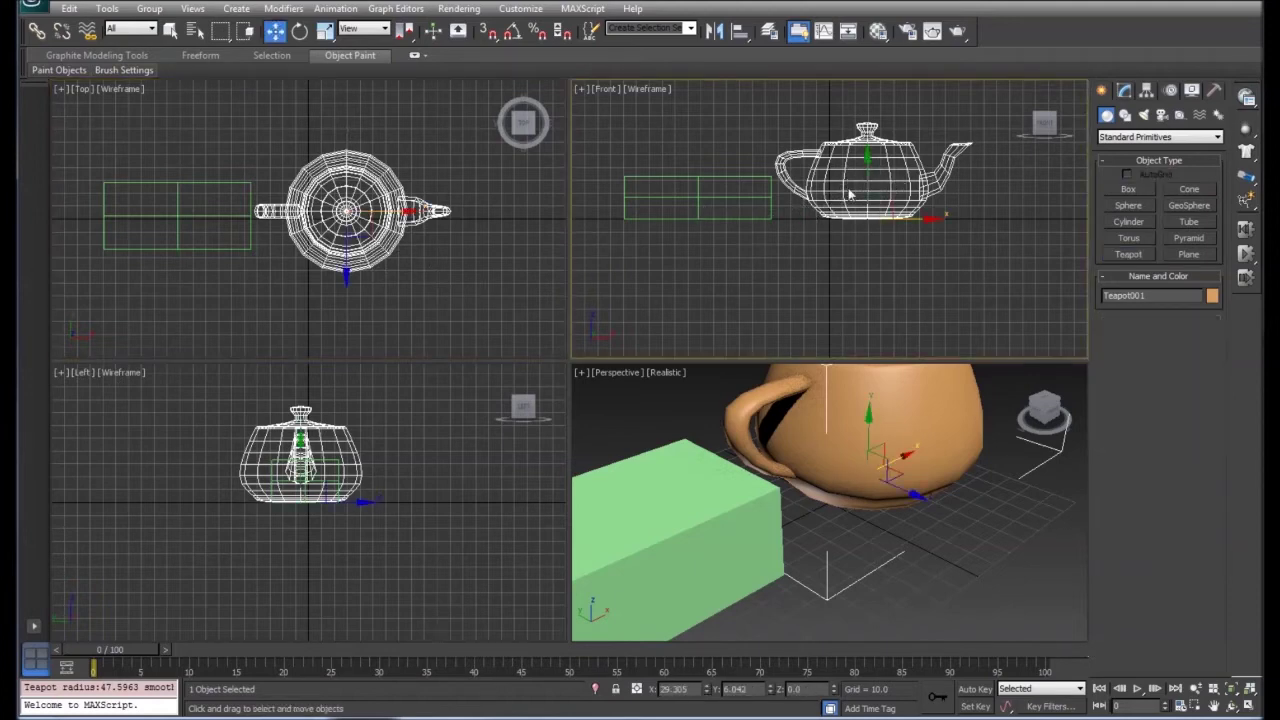
right_click(848, 192)
mouse_move(860, 335)
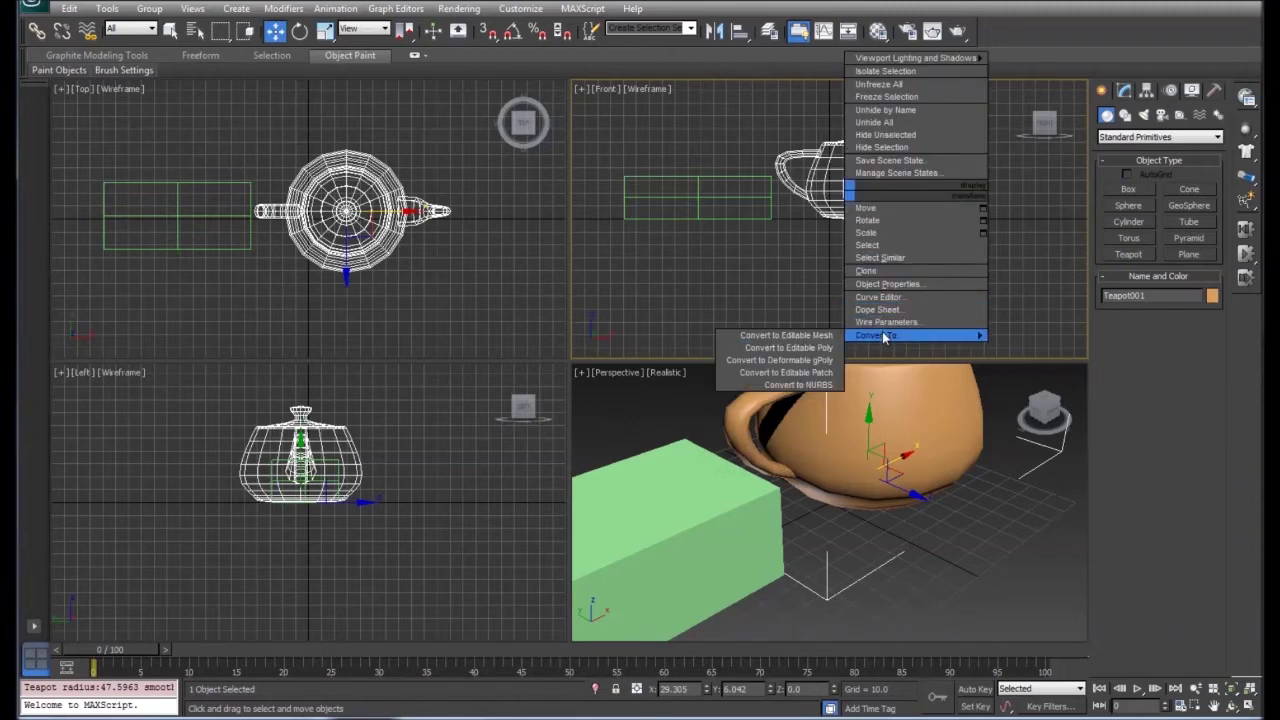
left_click(818, 348)
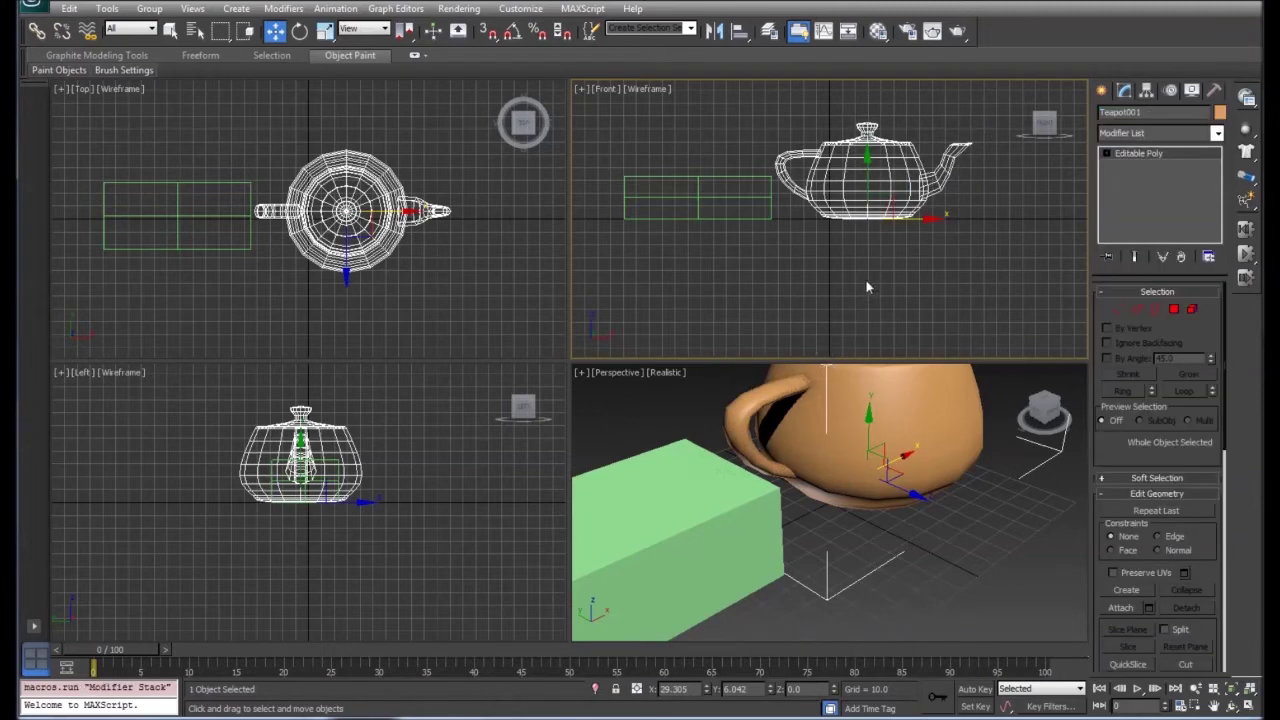
Step: Edit the teapot at vertex level and move one vertex on the upper body along X in the Front view
left_click(1115, 309)
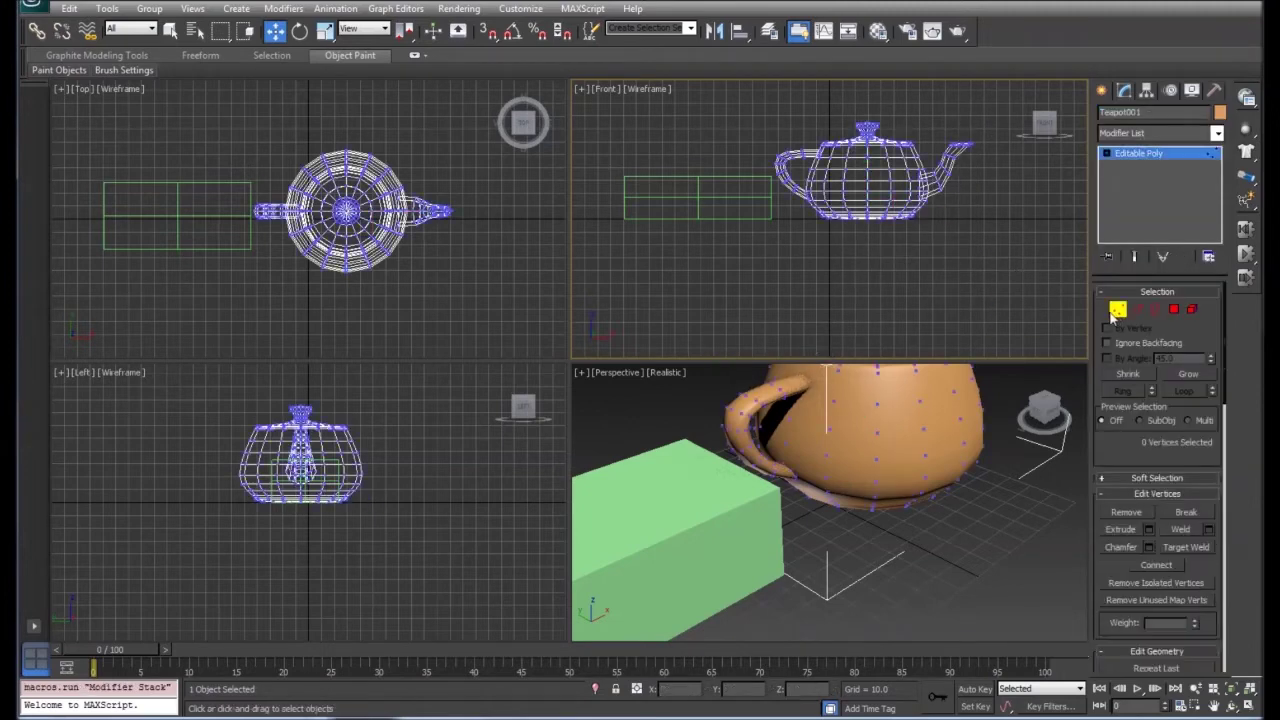
left_click(846, 169)
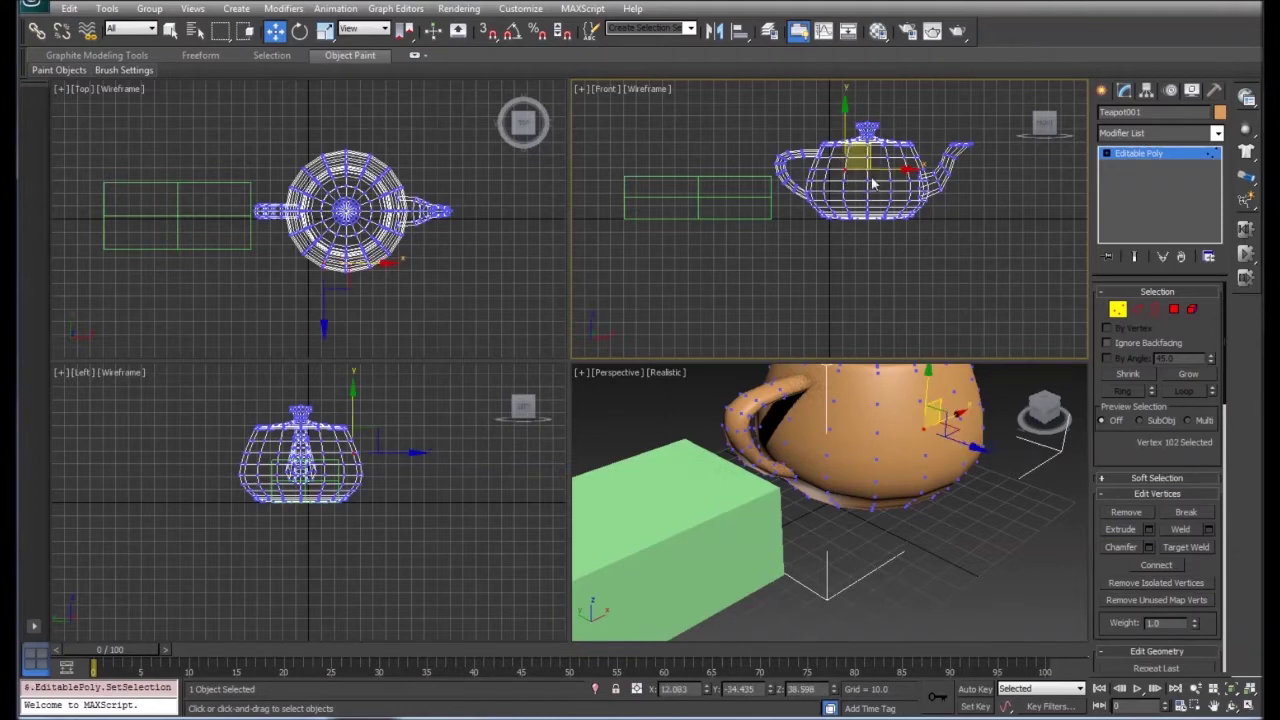
left_click_drag(890, 169, 905, 170)
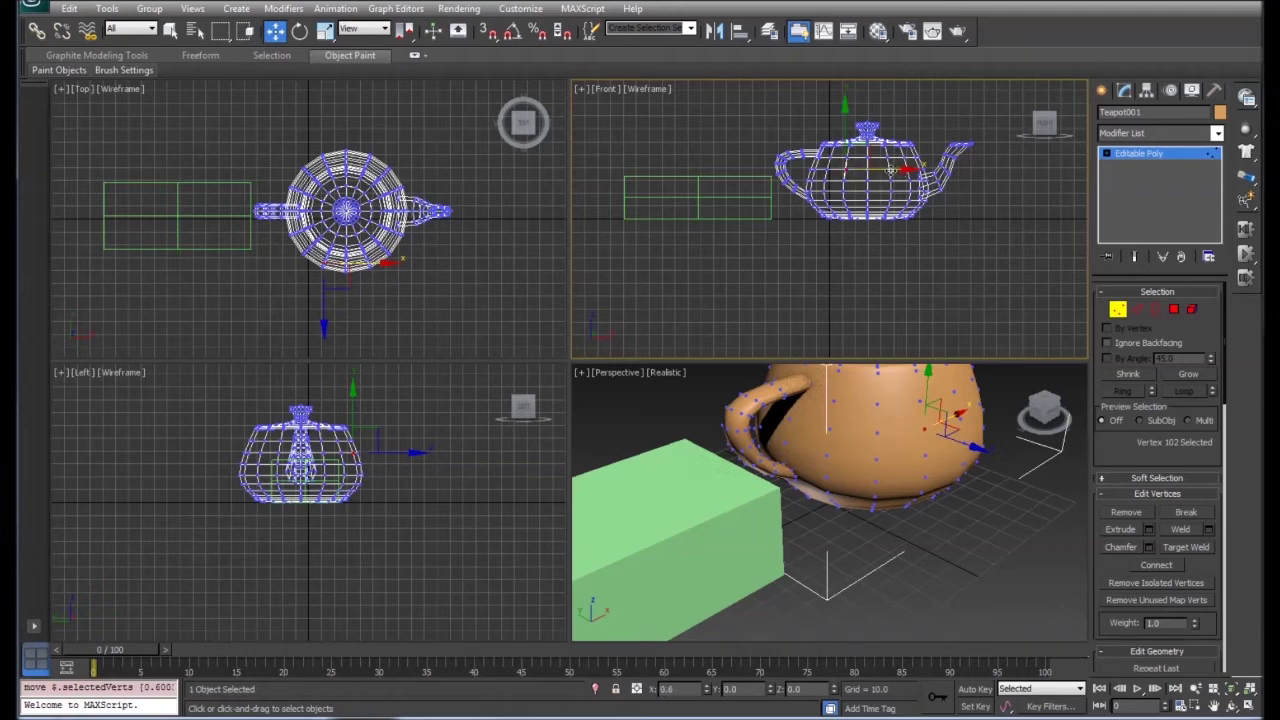
left_click_drag(908, 170, 913, 170)
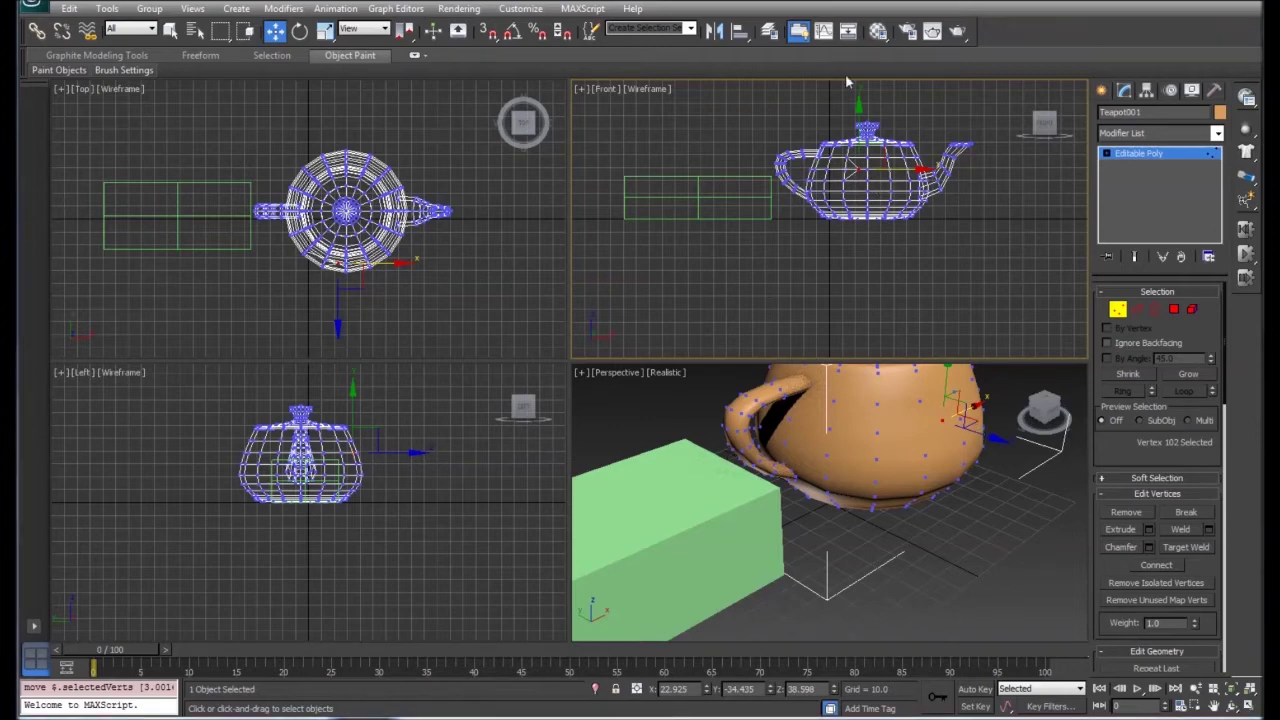
Step: Select all the teapot's vertices, leave vertex editing, and delete the whole teapot
left_click_drag(986, 240, 775, 103)
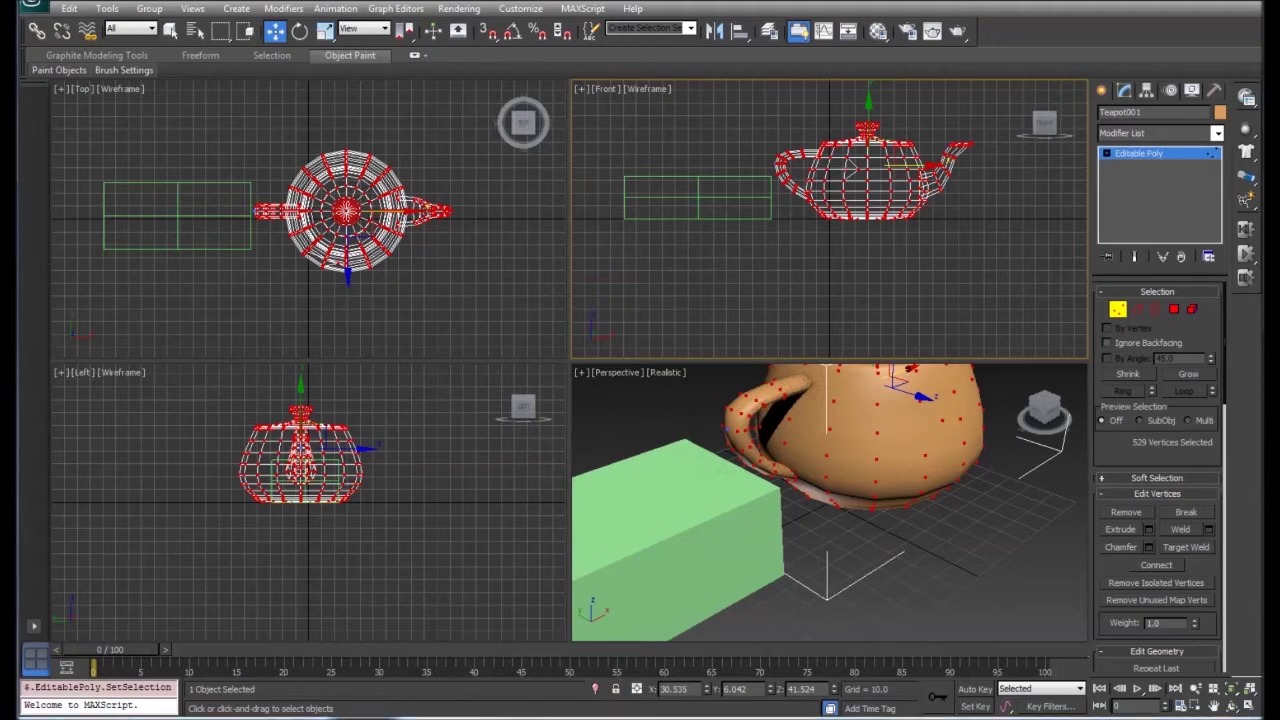
key("1")
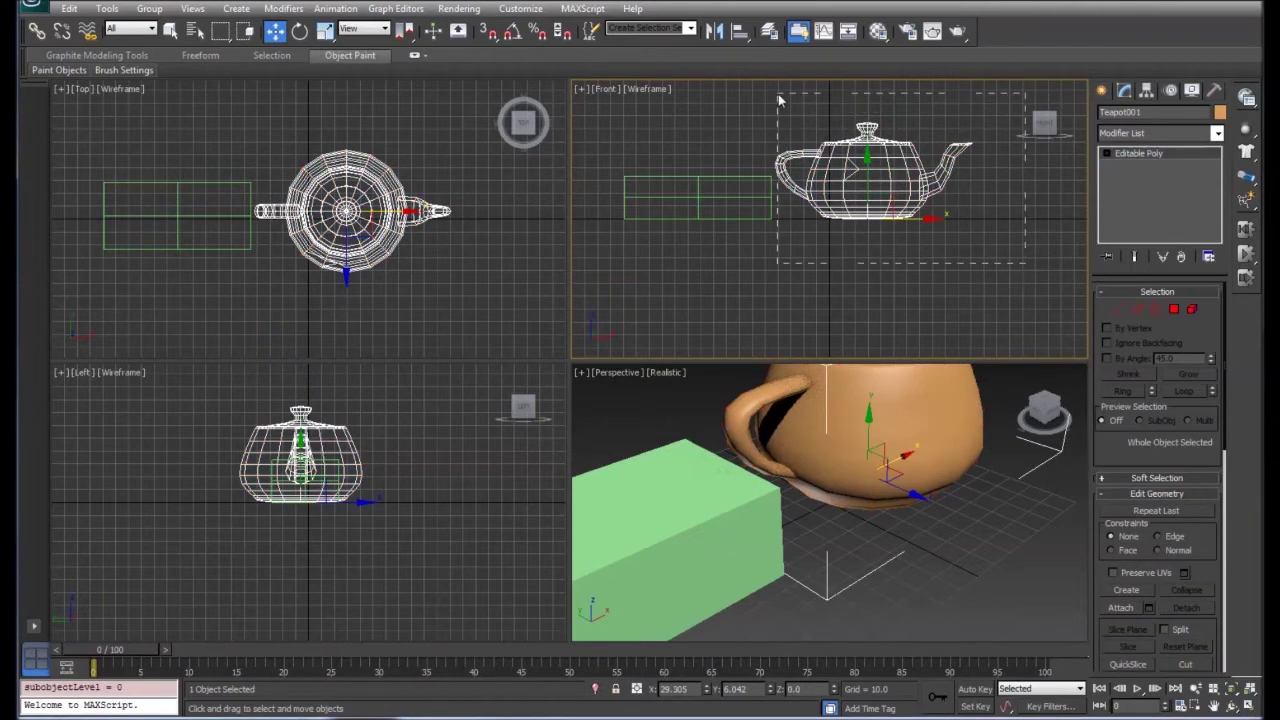
key("Delete")
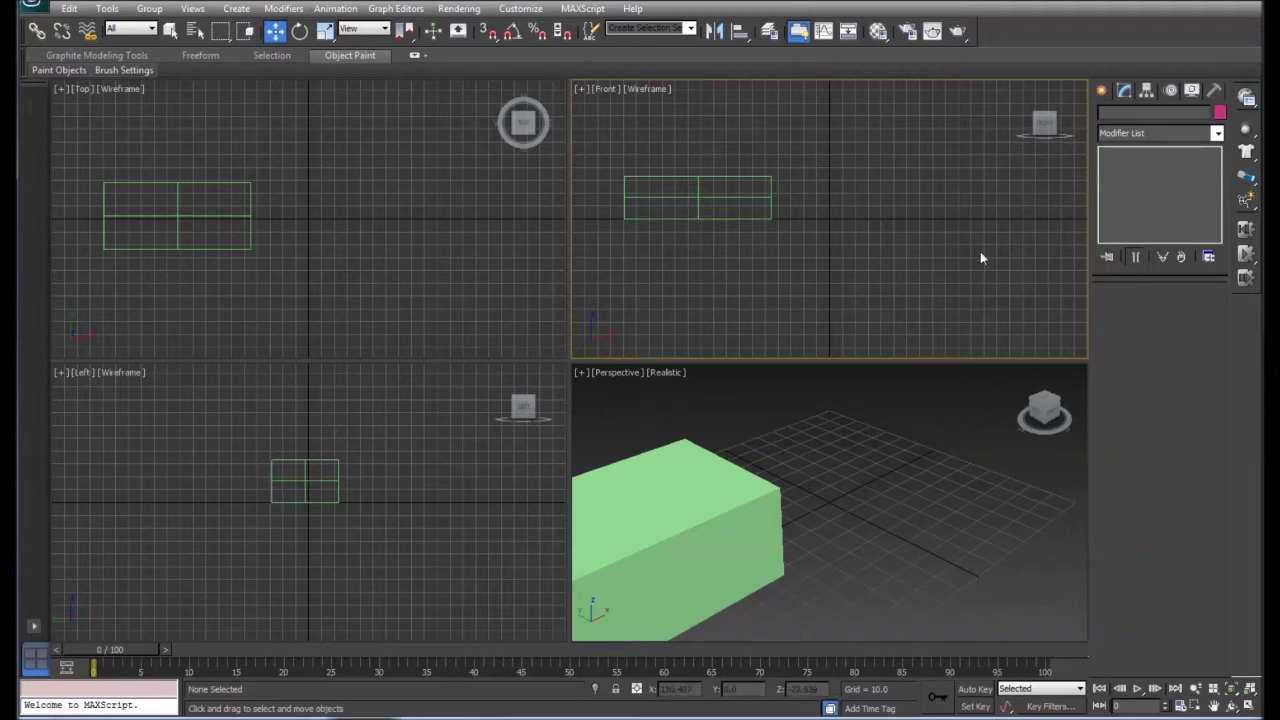
Step: Create a sphere with a radius of about 57.9 beside the box in the Top view
left_click(1102, 91)
left_click(1128, 206)
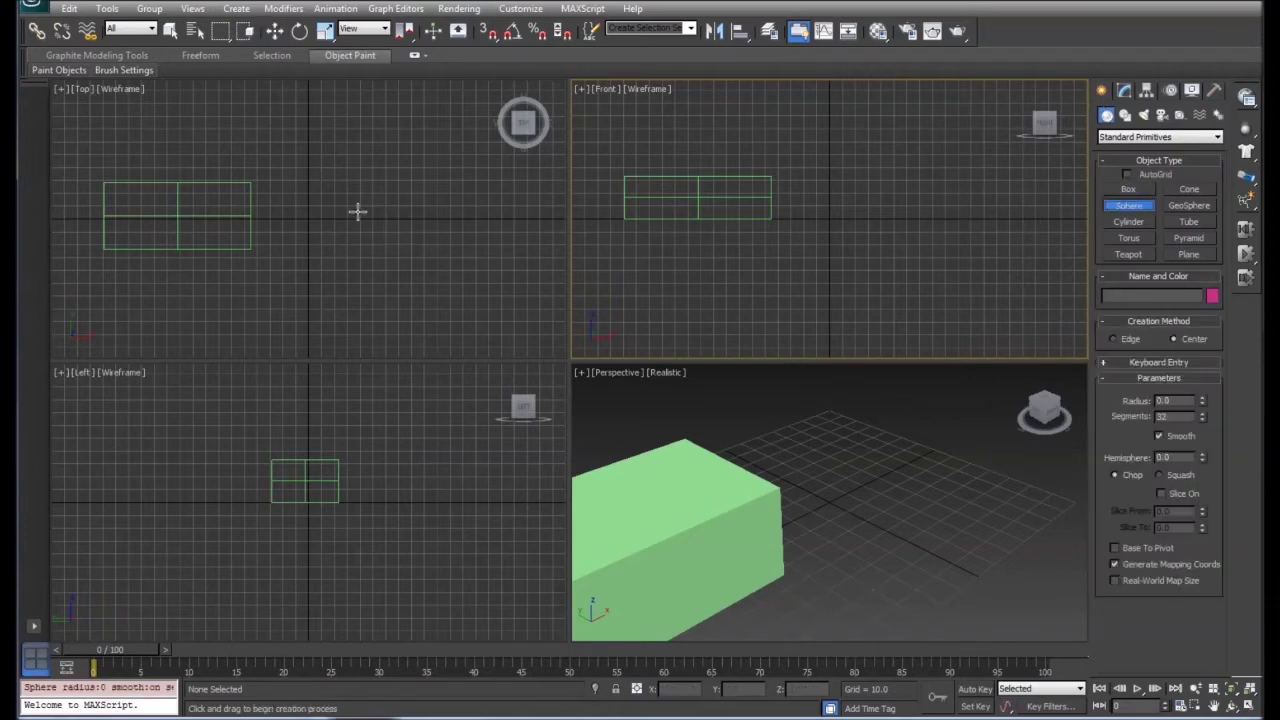
left_click_drag(372, 219, 443, 247)
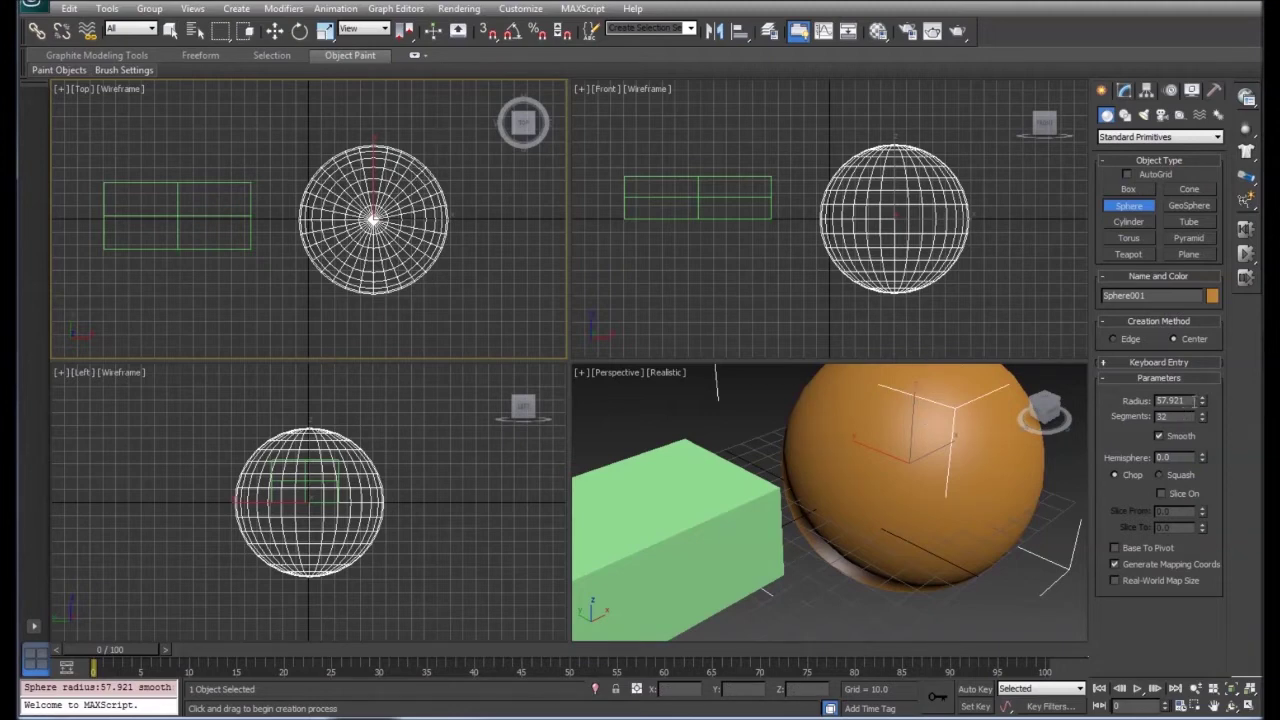
Step: Reduce the new sphere's segments to 9
left_click(1202, 421)
left_click(1202, 421)
left_click(1202, 421)
left_click(1202, 421)
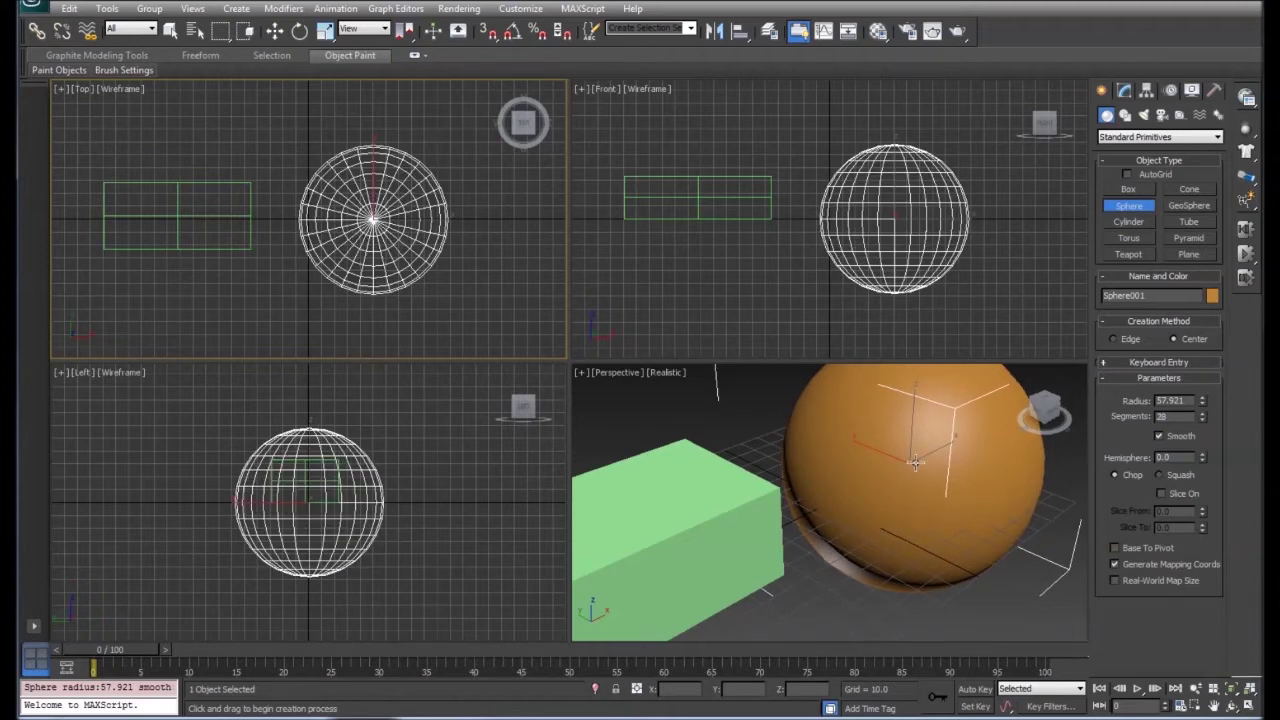
left_click(1202, 421)
left_click(1202, 421)
left_click_drag(1202, 430, 1211, 459)
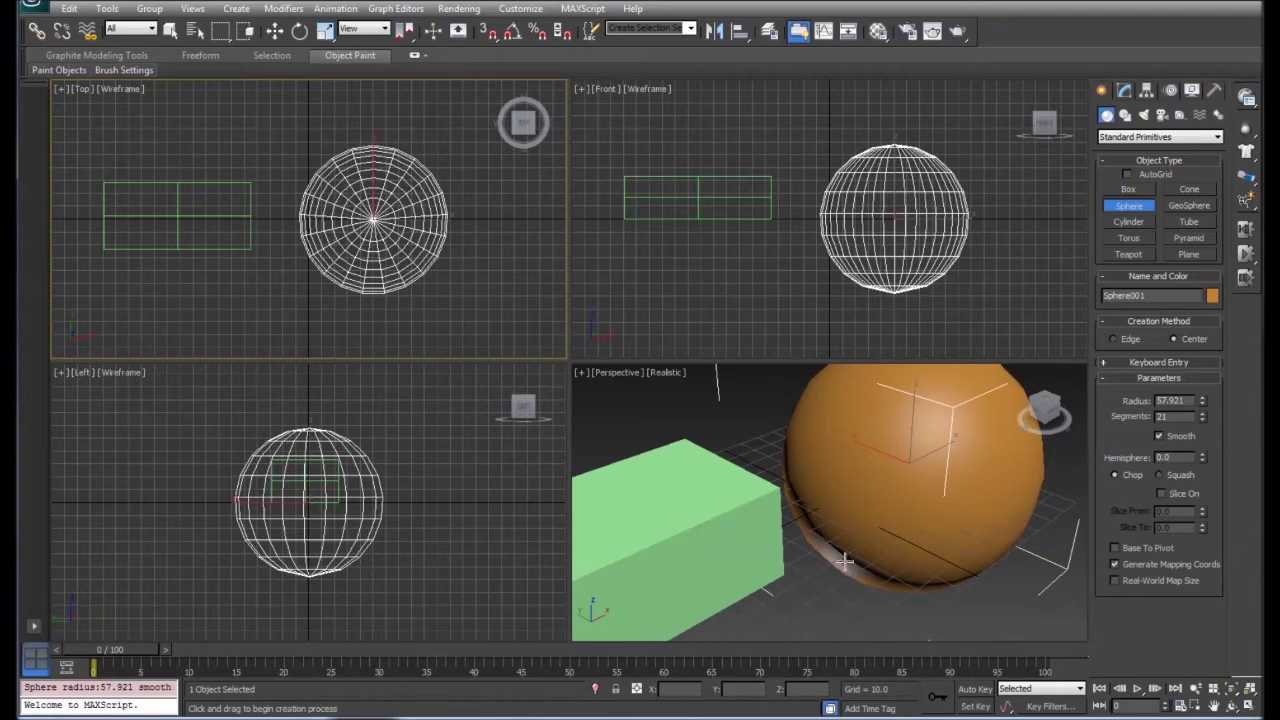
left_click_drag(1203, 424, 1203, 426)
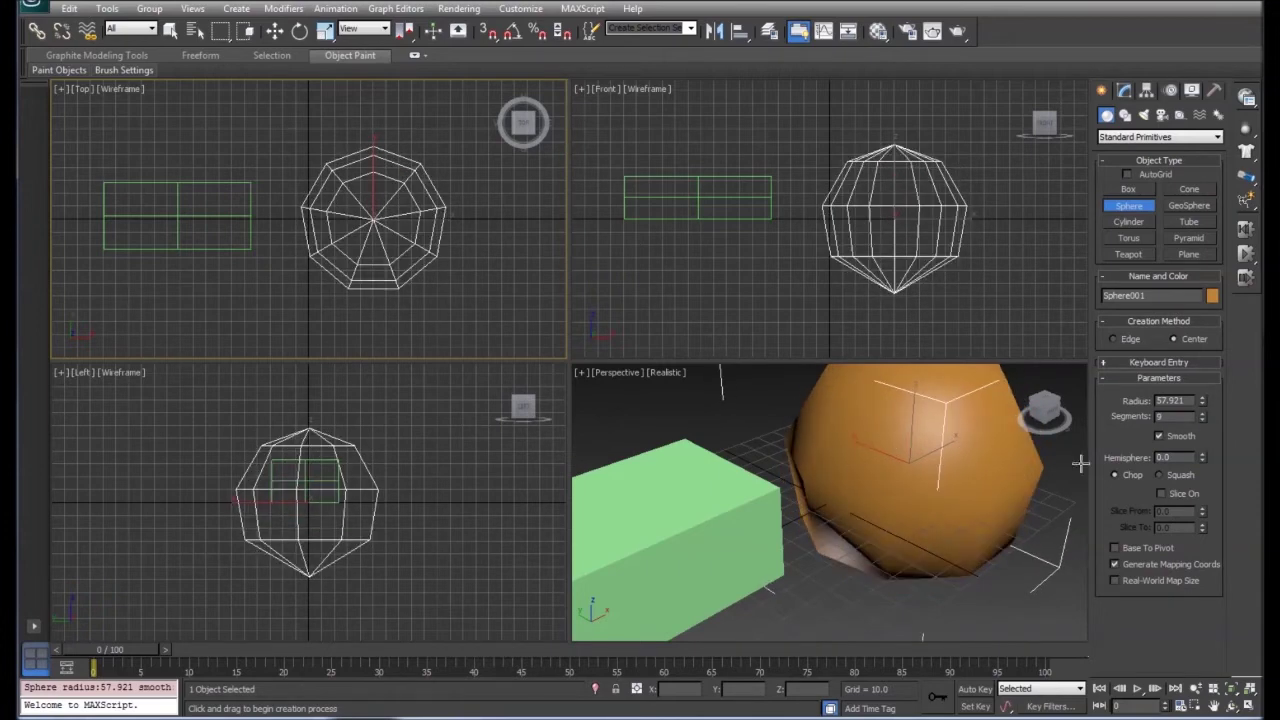
left_click(1051, 408)
mouse_move(1051, 406)
left_mouse_down()
mouse_move(1022, 345)
mouse_move(1040, 410)
left_mouse_up()
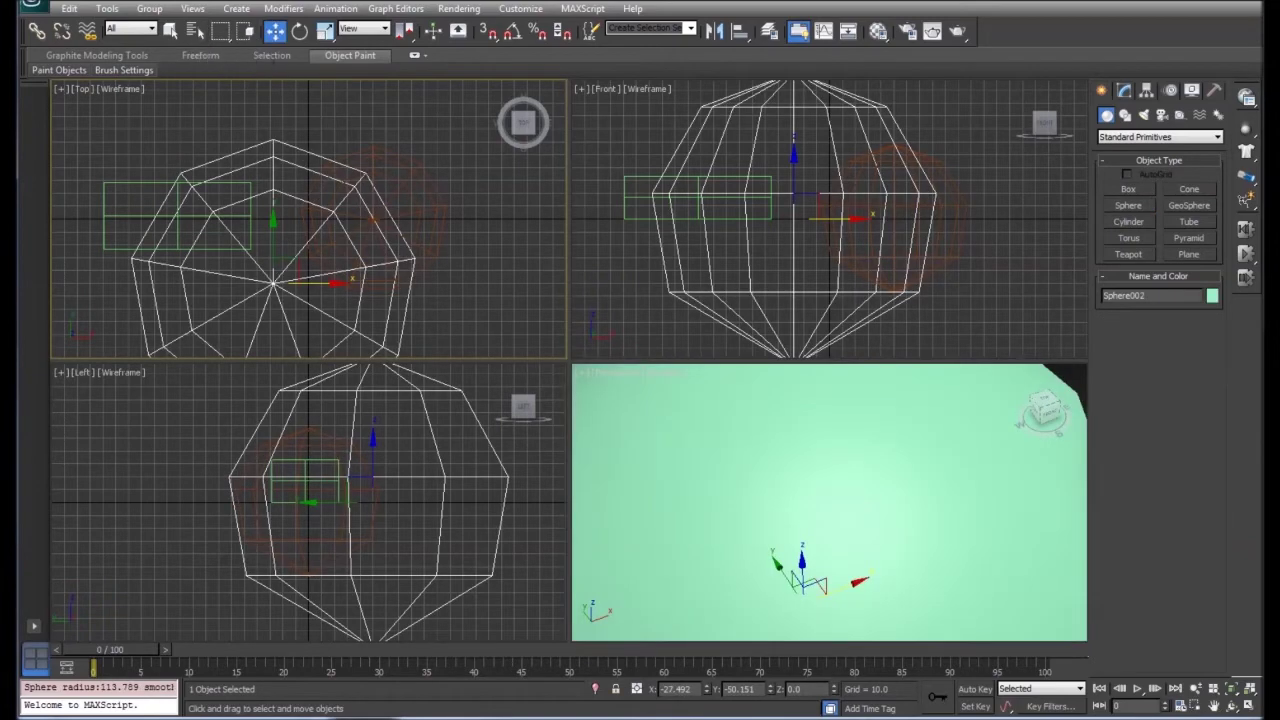
key("ctrl+z")
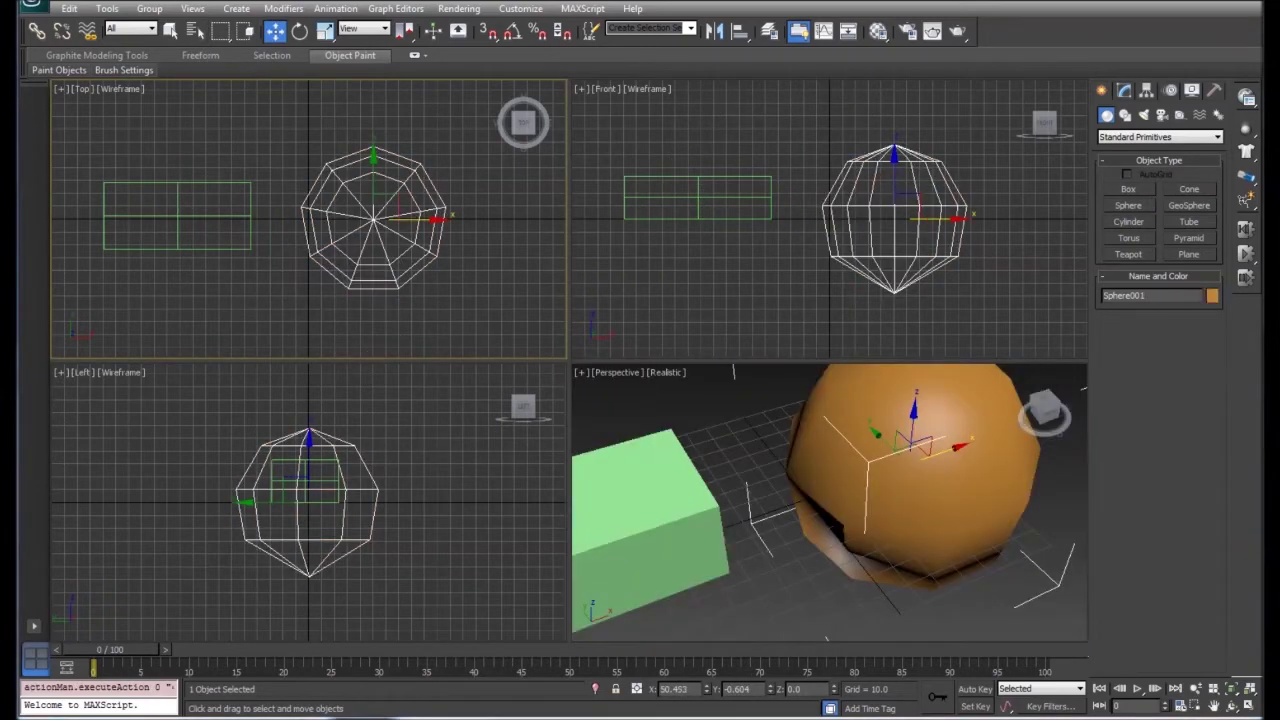
Step: Select the green box and delete it from the scene
left_click(170, 31)
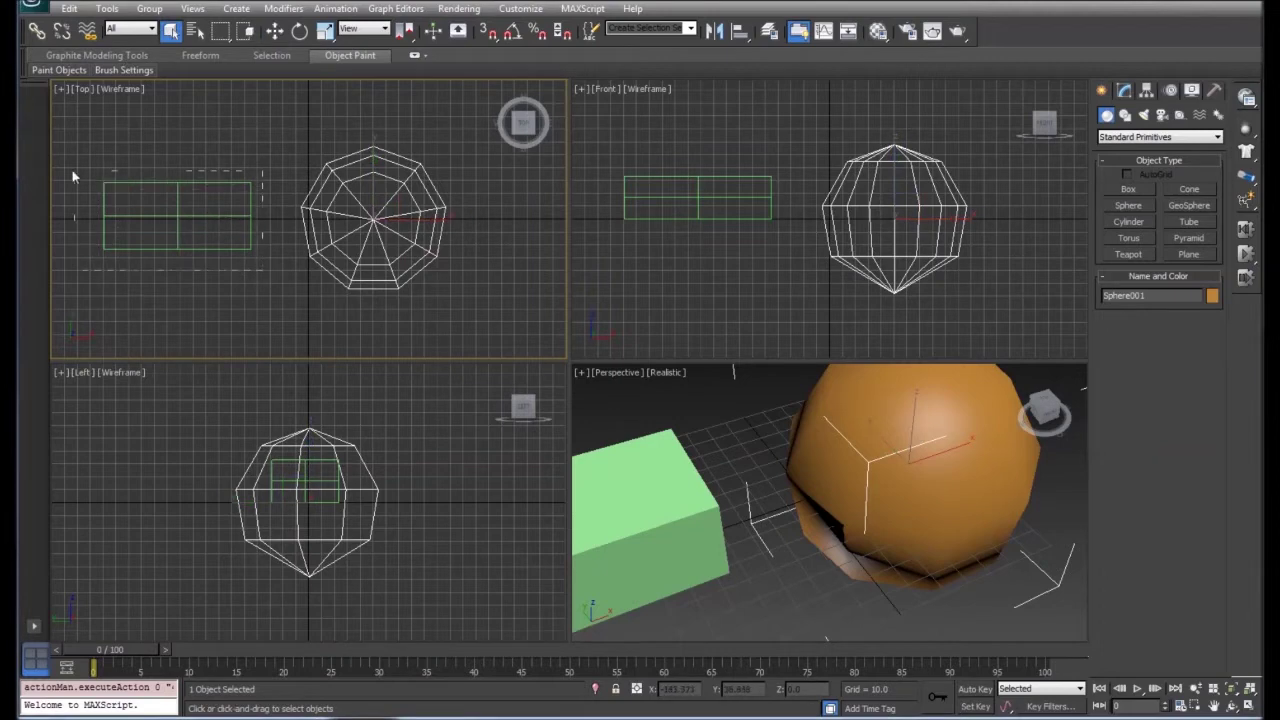
left_click(99, 203)
key("Delete")
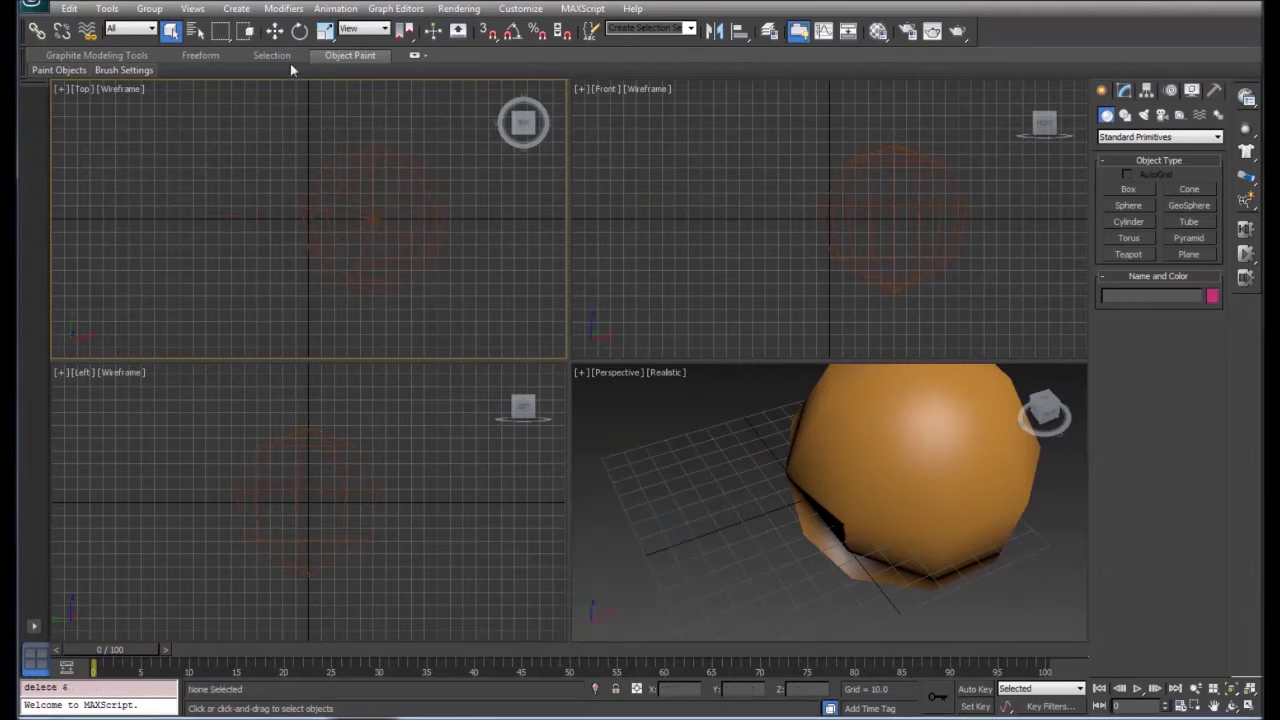
Step: Move the sphere about 149 units in negative X
left_click(274, 31)
left_click(383, 212)
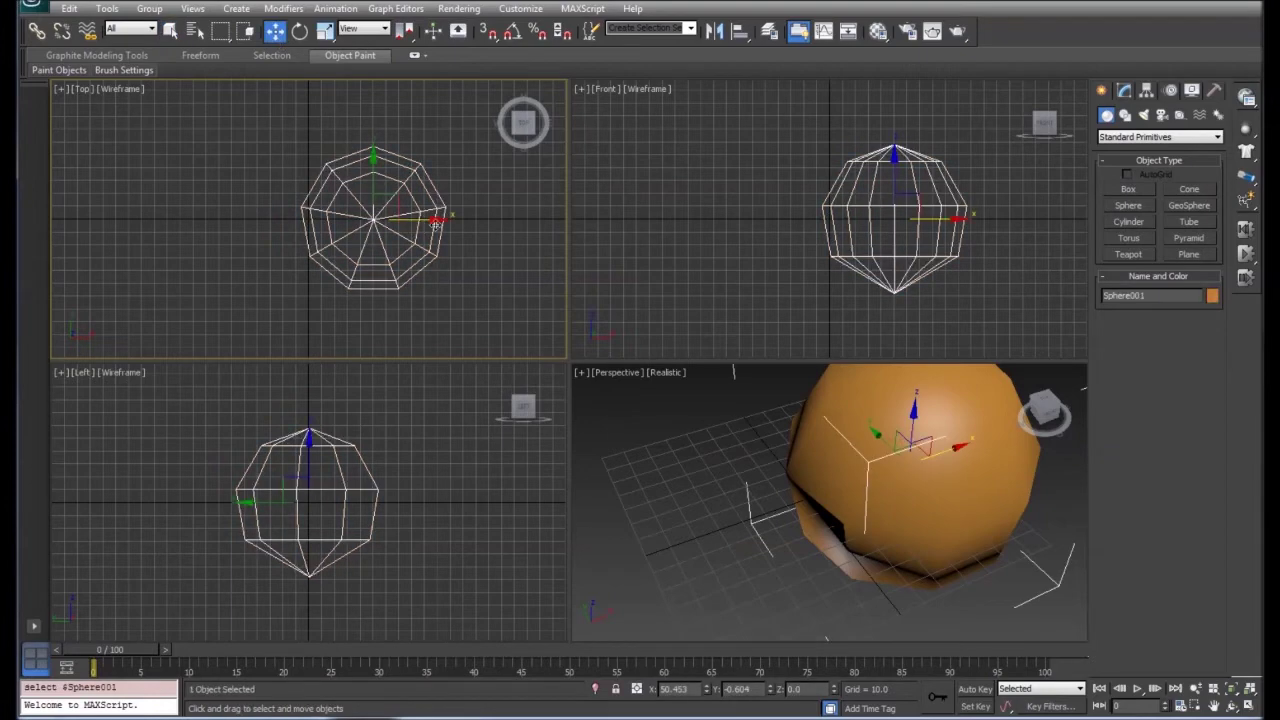
left_click_drag(435, 218, 243, 218)
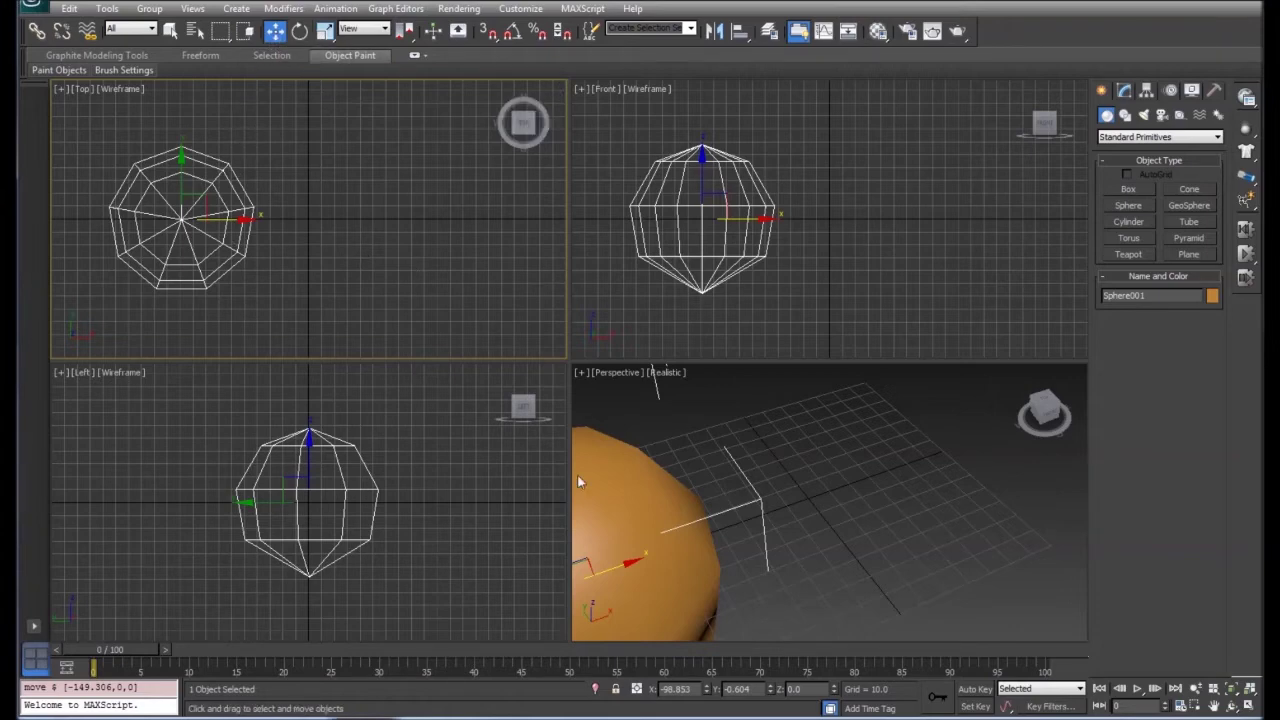
middle_click_drag(780, 508, 933, 443)
scroll(917, 488, "down", 3)
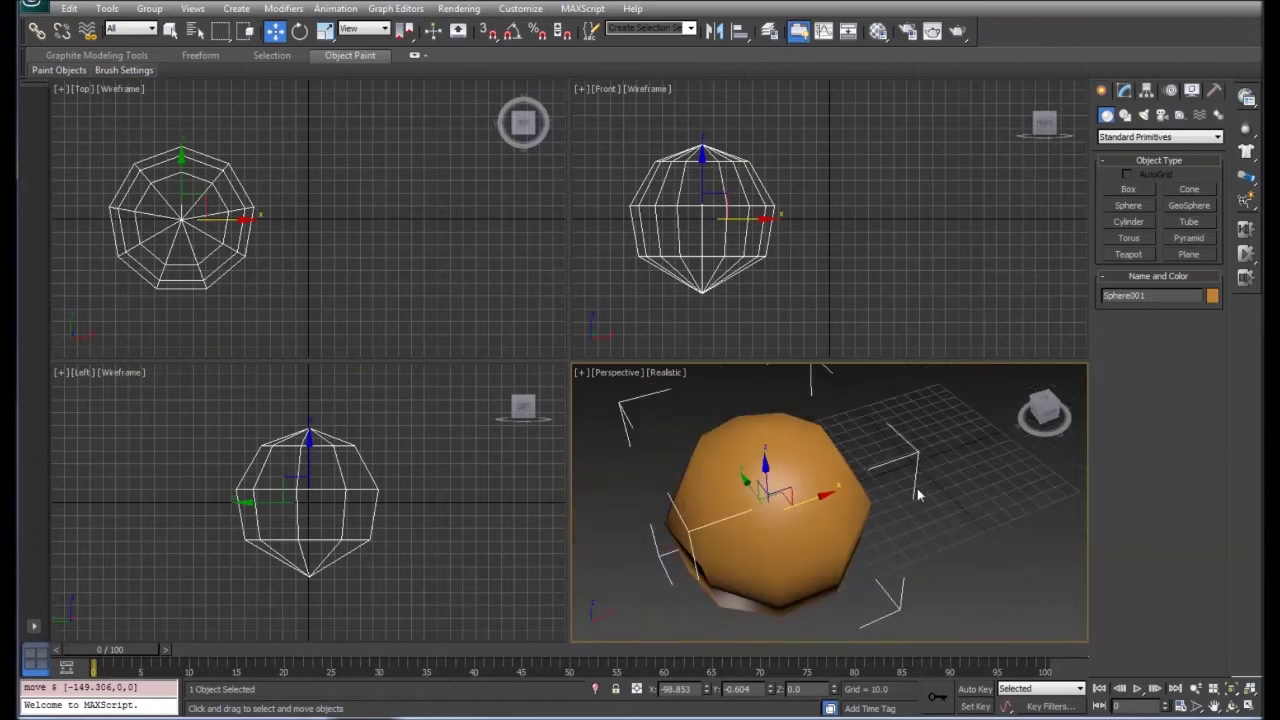
middle_click_drag(942, 497, 903, 480)
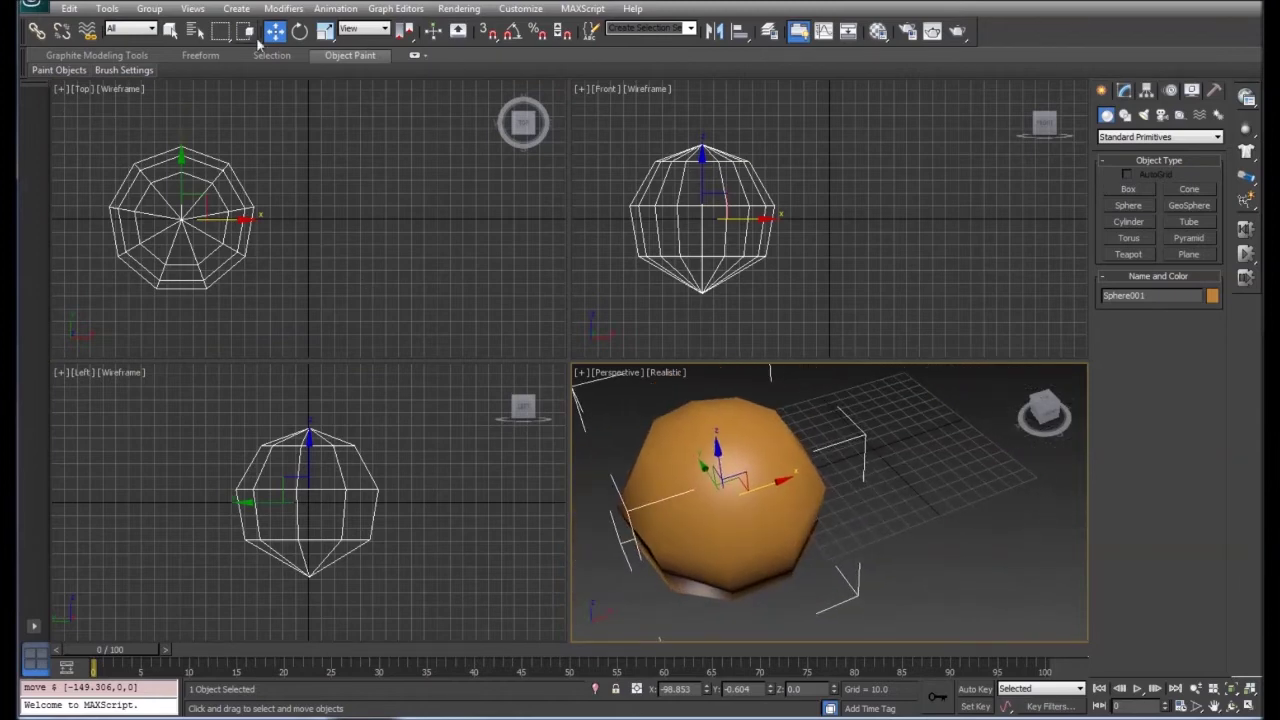
Step: Modify the sphere by raising its segments to 69 and reducing them to 51
left_click(1124, 91)
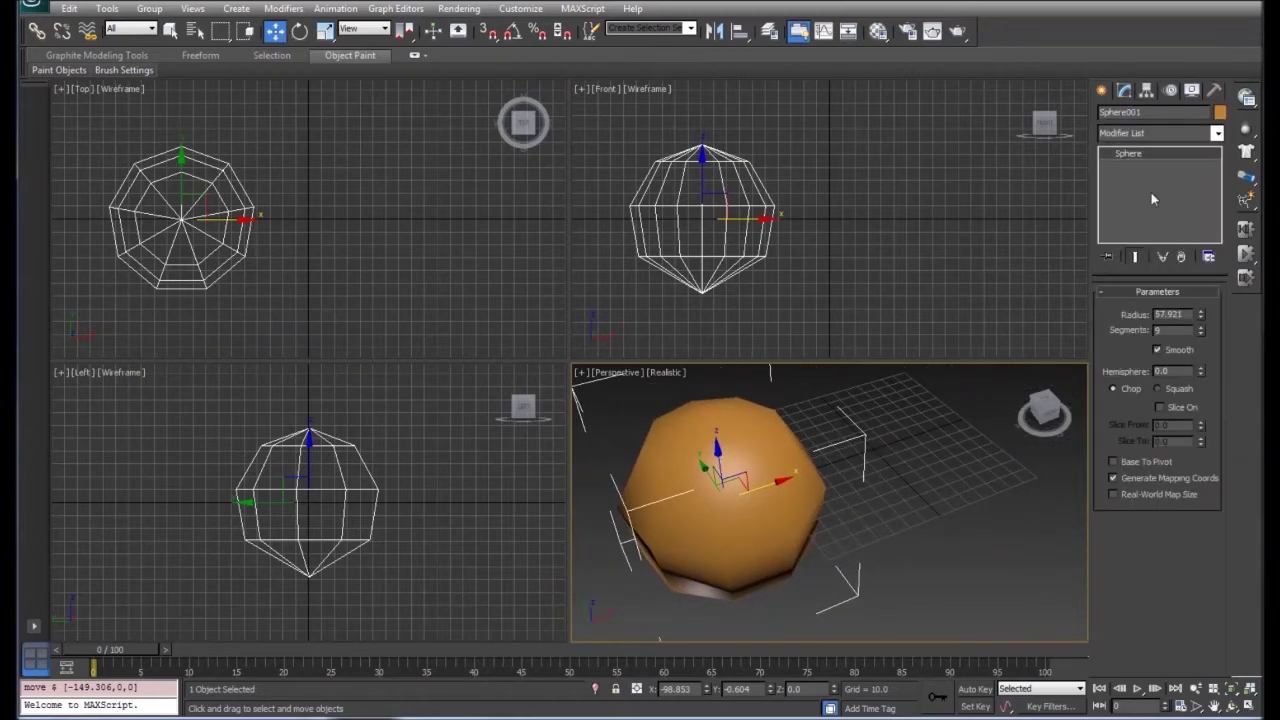
left_click_drag(1202, 333, 1202, 310)
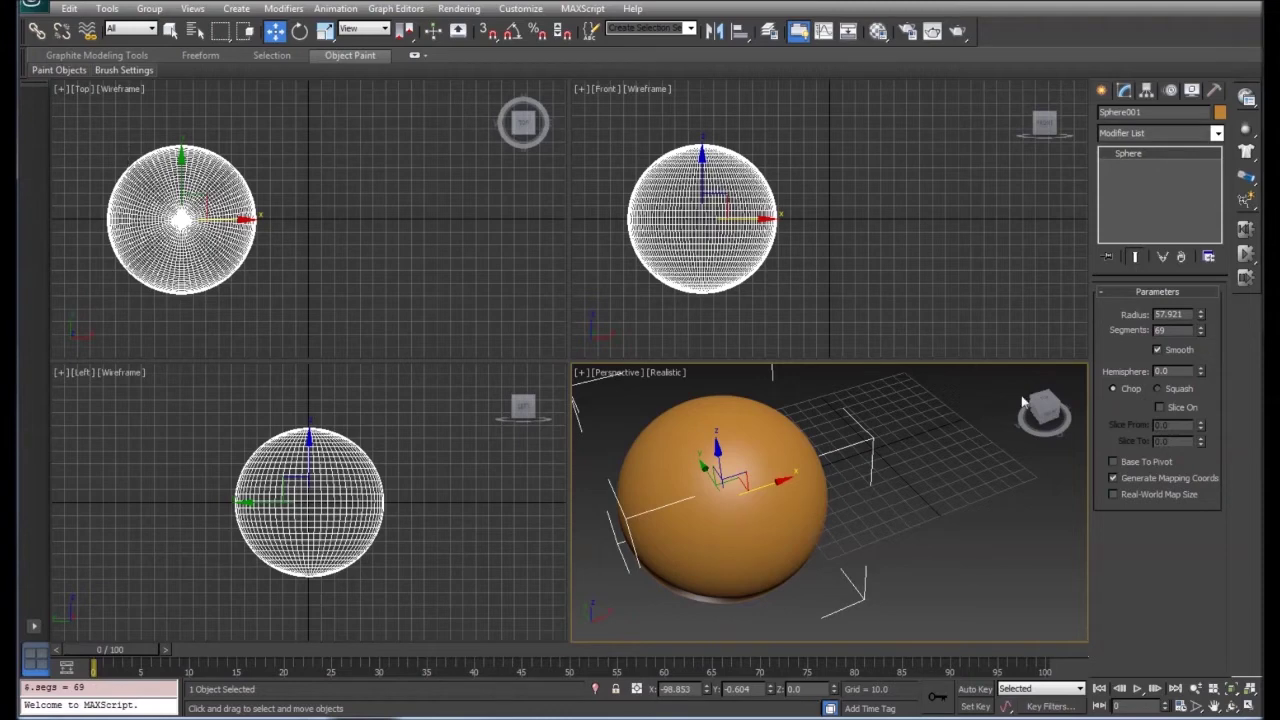
left_click_drag(1201, 336, 1202, 352)
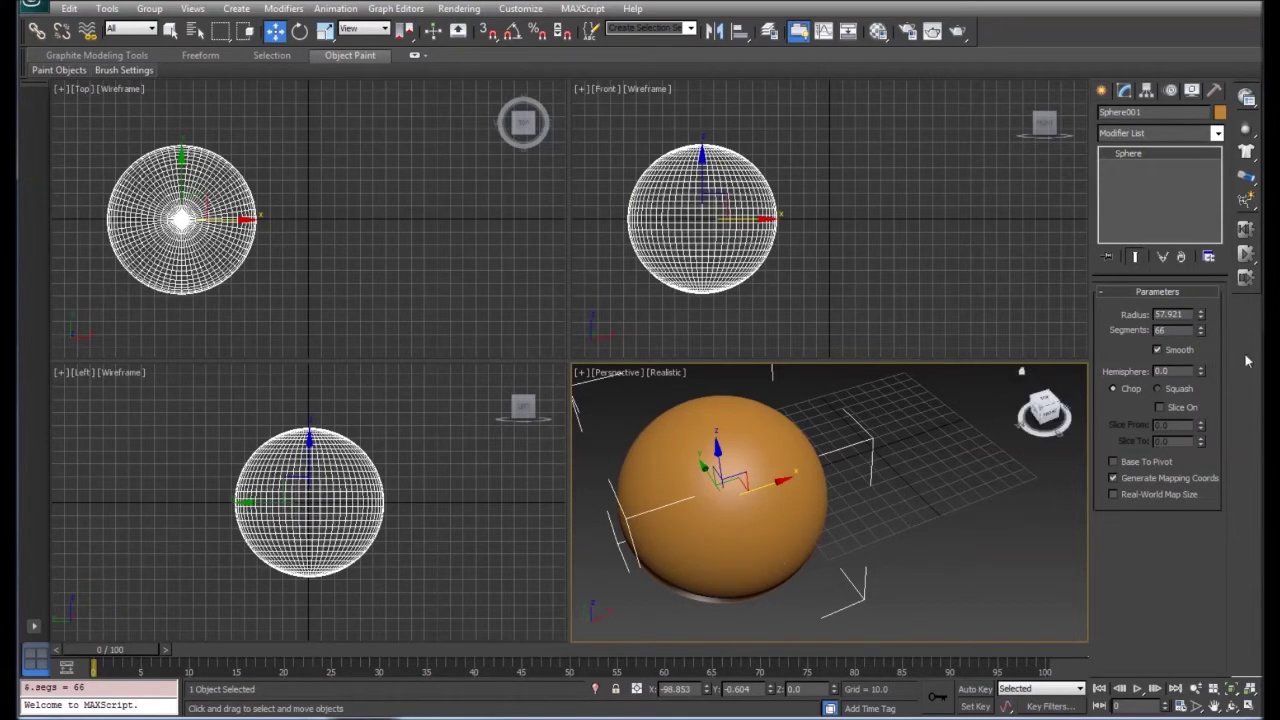
left_click_drag(1202, 340, 1204, 346)
left_click_drag(1201, 341, 1201, 349)
left_click_drag(1202, 393, 1202, 397)
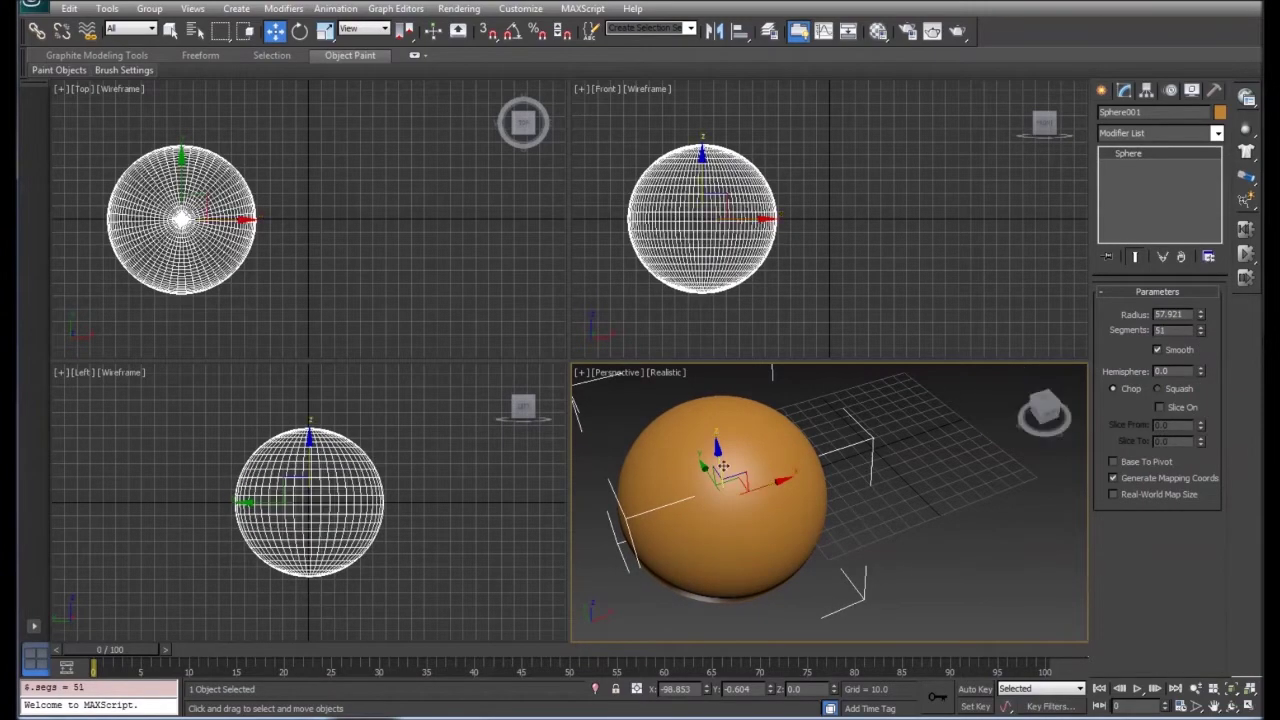
Step: Lower the sphere's segment count to 19
left_click_drag(1201, 333, 1205, 542)
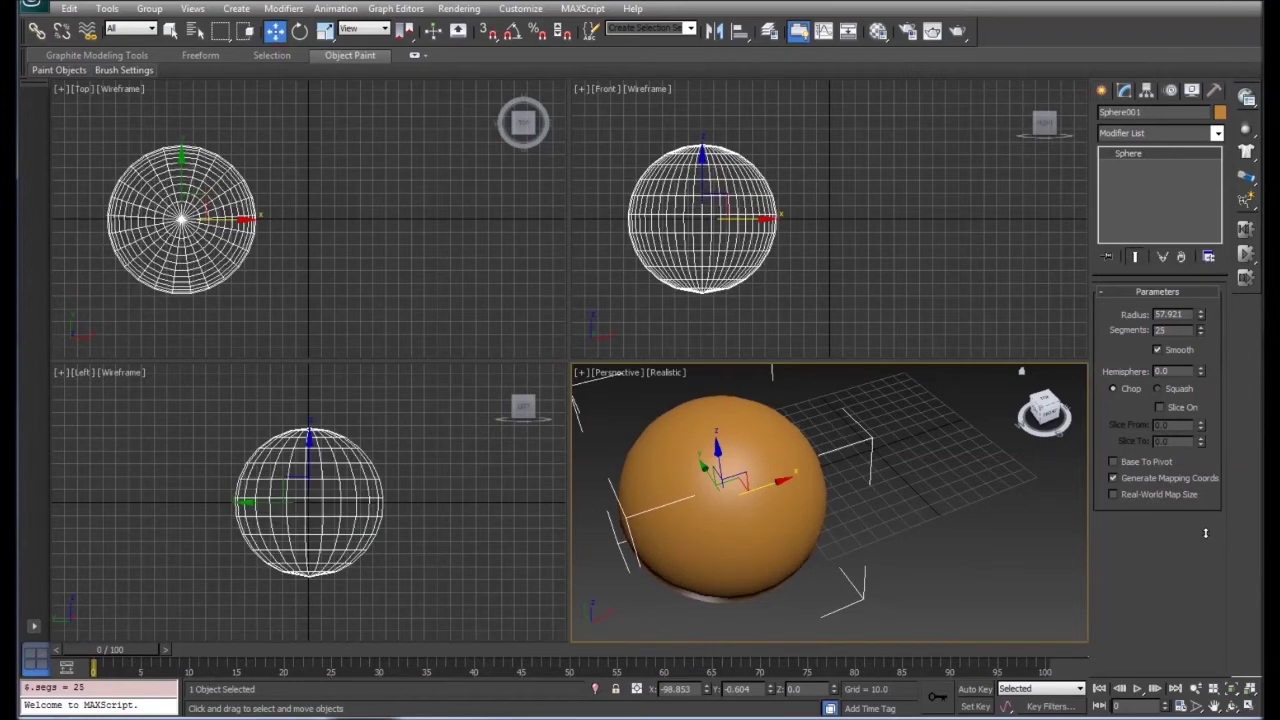
left_click(1201, 333)
left_click(1201, 333)
left_click(1201, 333)
left_click(1201, 333)
left_click(1201, 333)
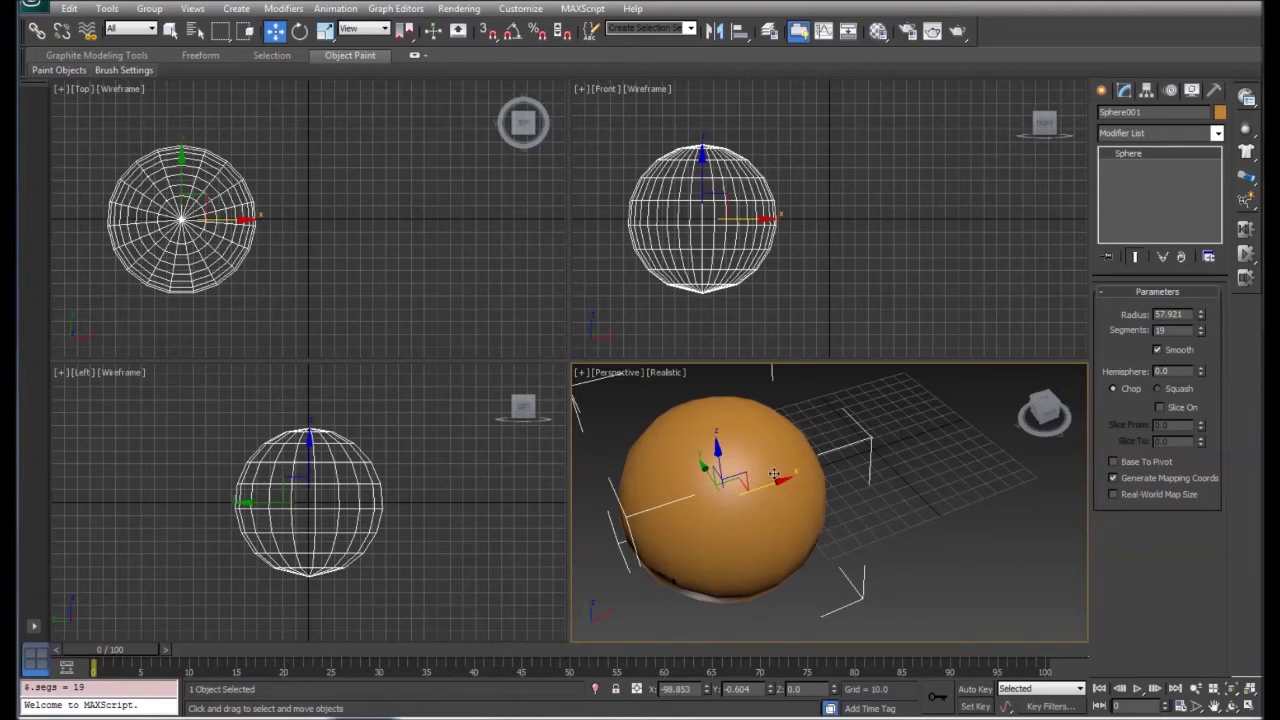
Step: Move the sphere across the ground plane in the Perspective view to about X 217, Y 212
middle_click_drag(921, 497, 874, 576)
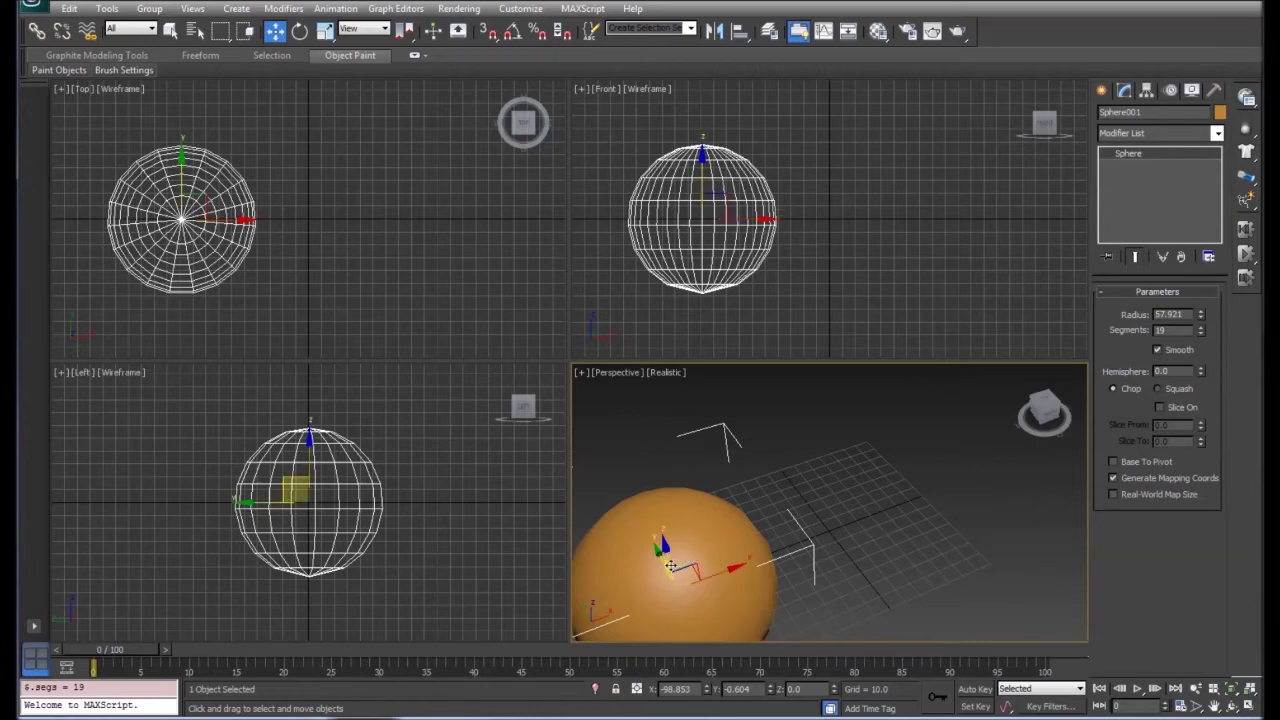
left_click_drag(668, 562, 932, 364)
middle_click_drag(927, 461, 887, 584)
left_click_drag(904, 407, 941, 411)
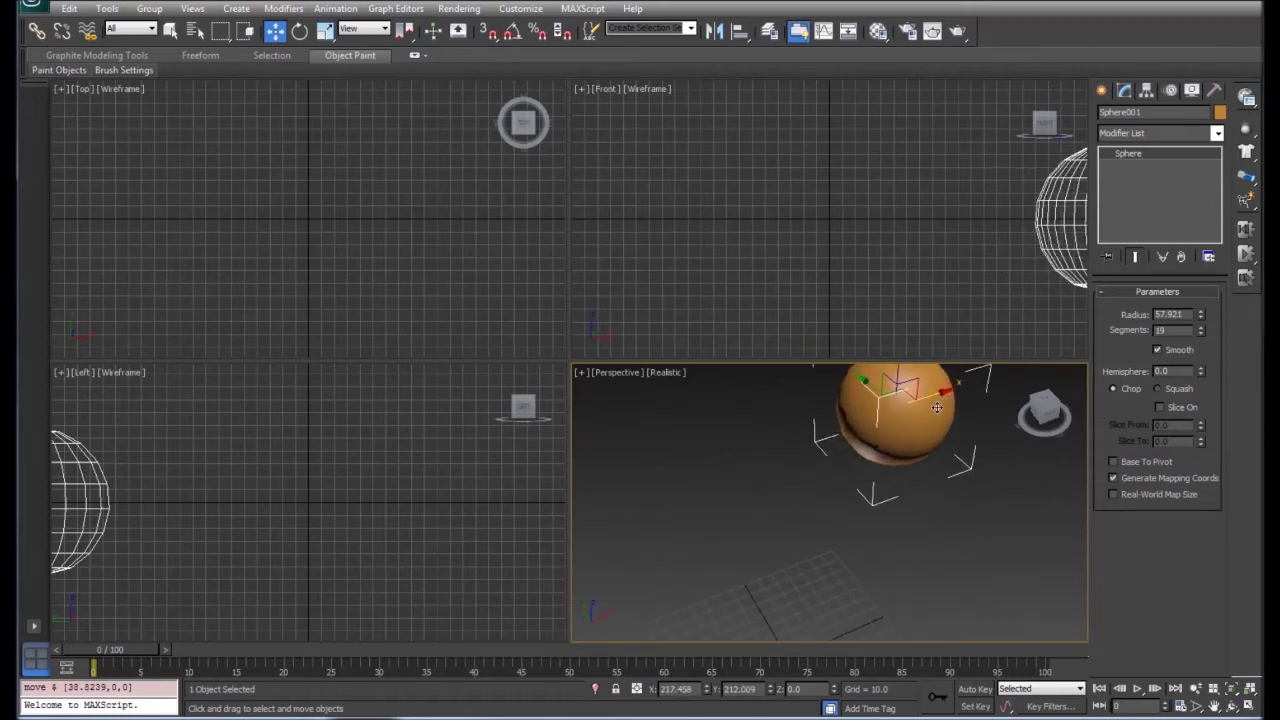
mouse_move(1046, 411)
left_mouse_down()
mouse_move(1045, 396)
mouse_move(1045, 418)
left_mouse_up()
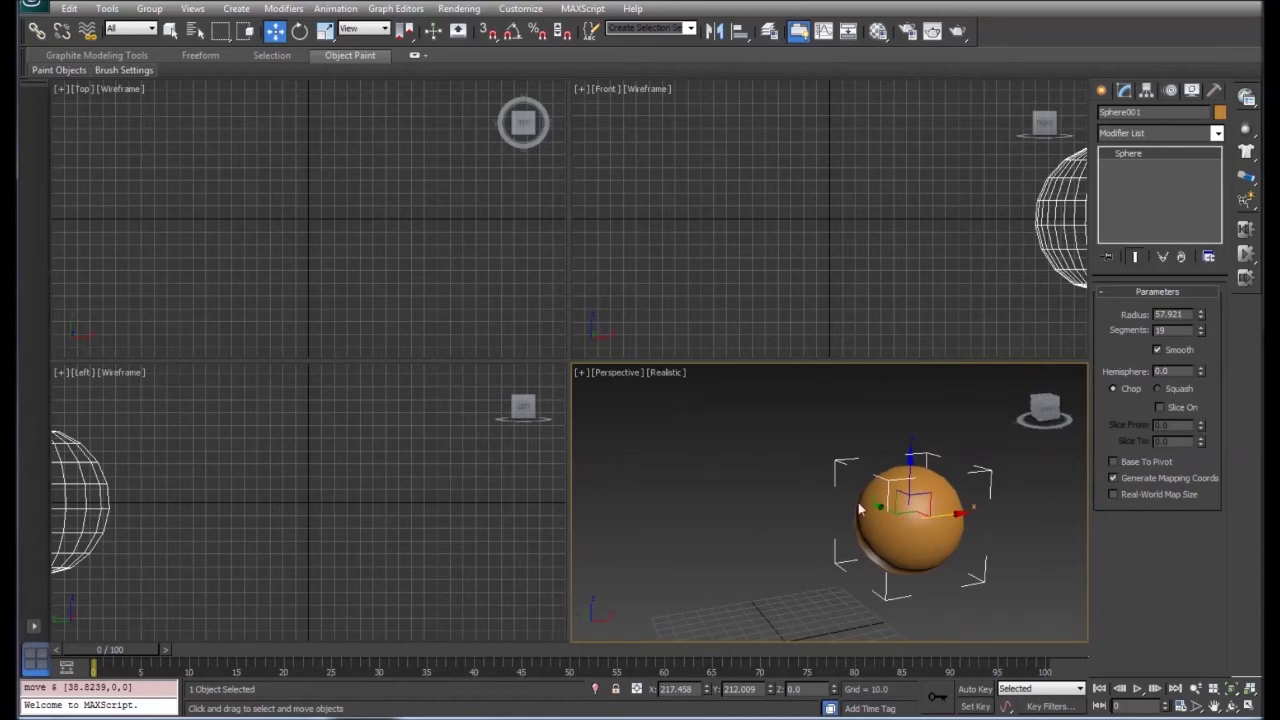
Step: Move the sphere about 1267 units in positive Y and lower its segment count to 13
left_click_drag(878, 506, 649, 426)
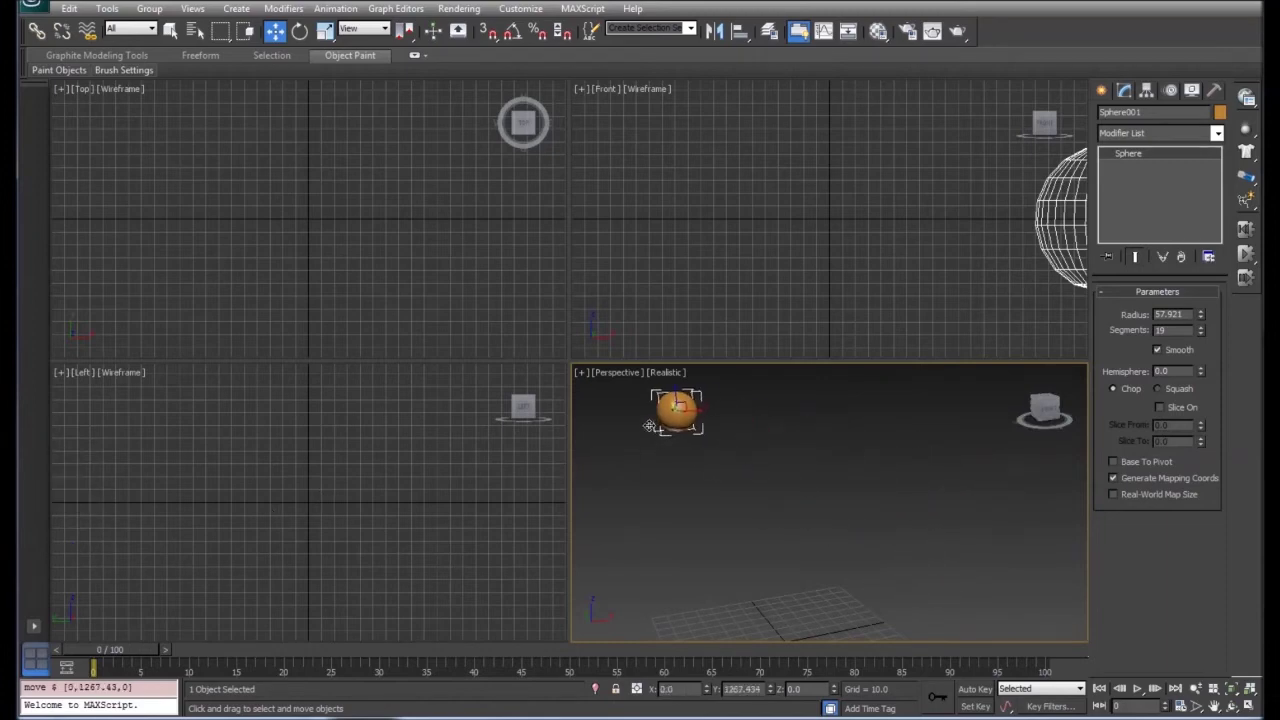
left_click(1198, 333)
left_click(1198, 333)
left_click(1198, 333)
left_click(1198, 333)
left_click(1198, 333)
left_click(1198, 333)
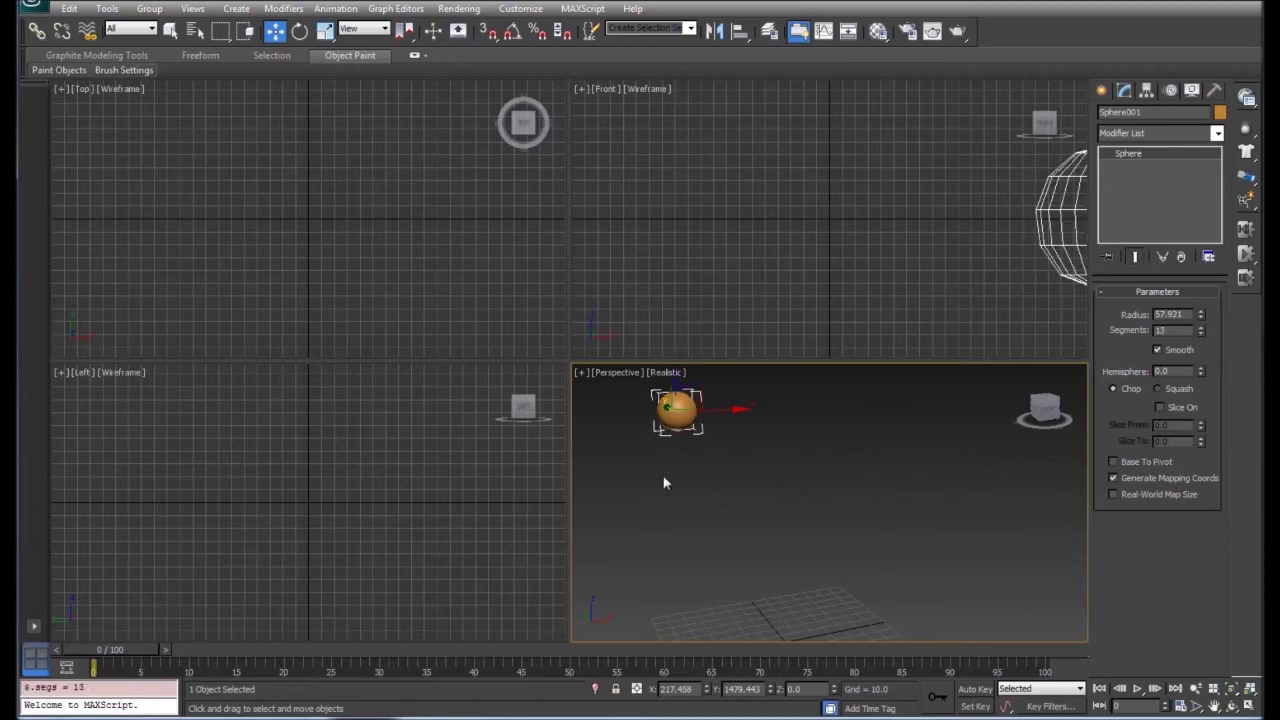
Step: Move the sphere back near the origin in the Top view, to about X 25, Y -148
left_click(403, 234)
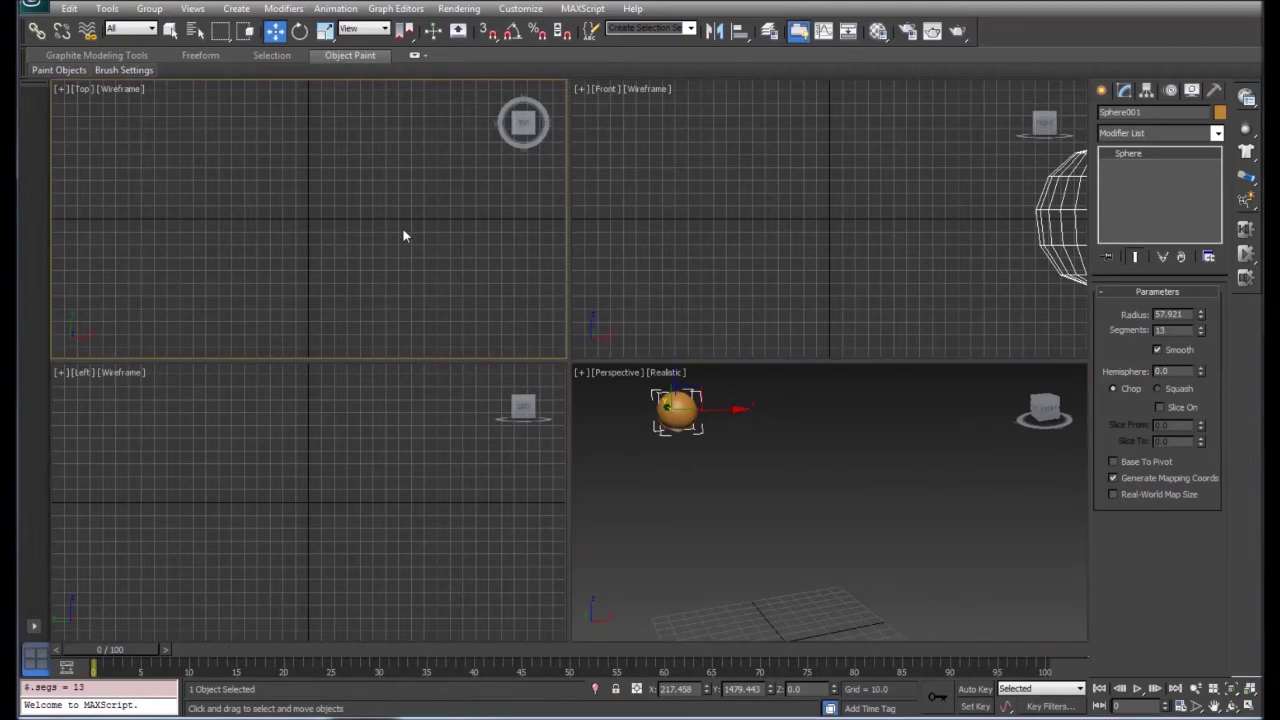
left_click(403, 234)
scroll(395, 228, "down", 2)
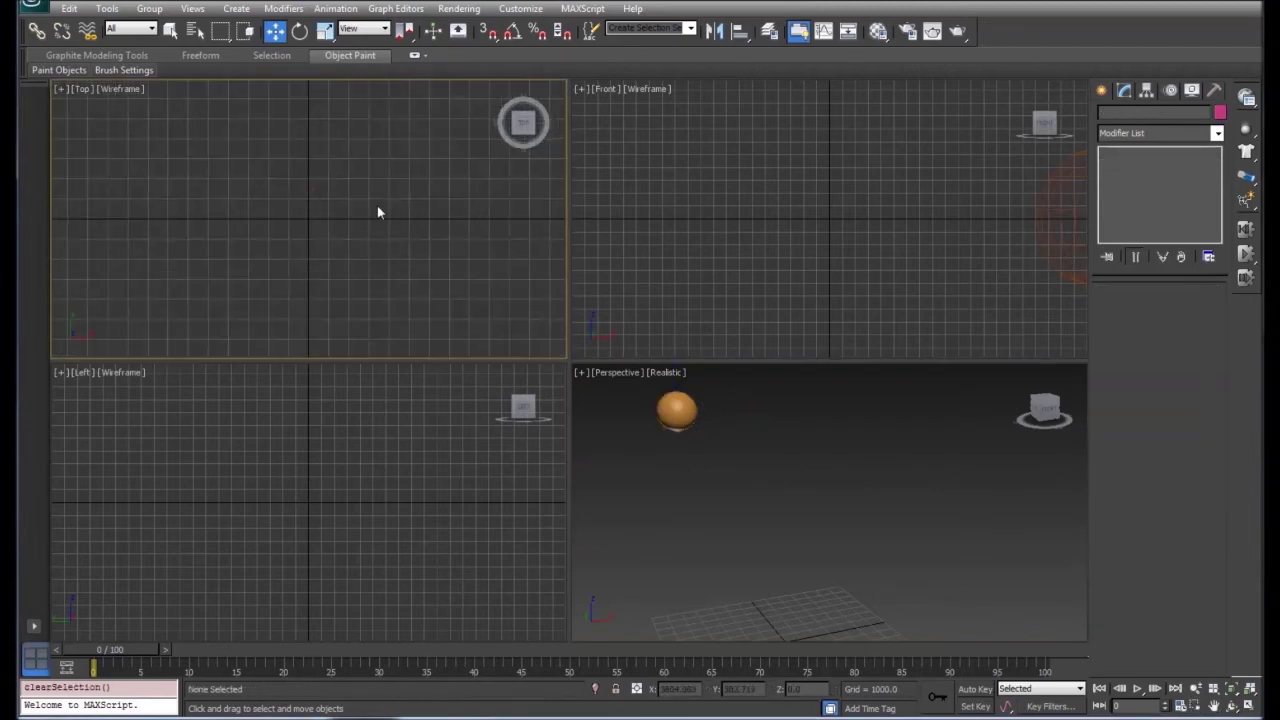
left_click(313, 188)
left_click_drag(312, 141, 309, 173)
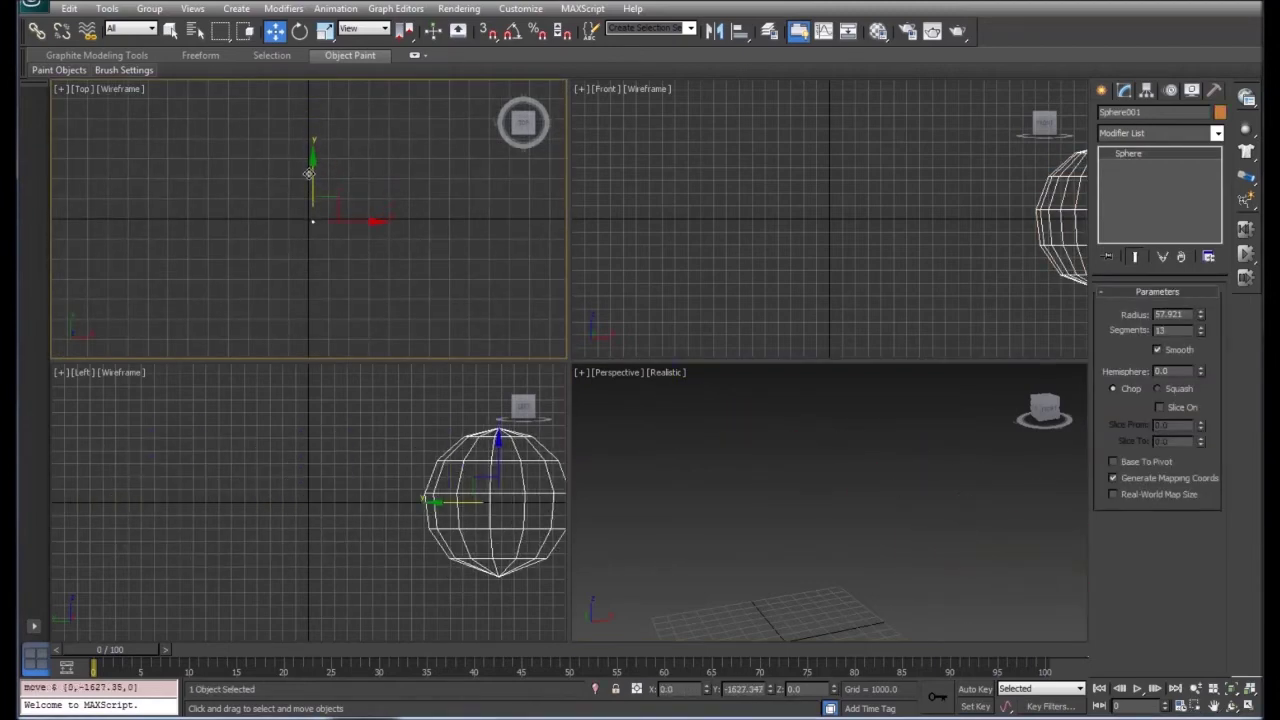
left_click_drag(371, 220, 364, 221)
scroll(354, 246, "up", 4)
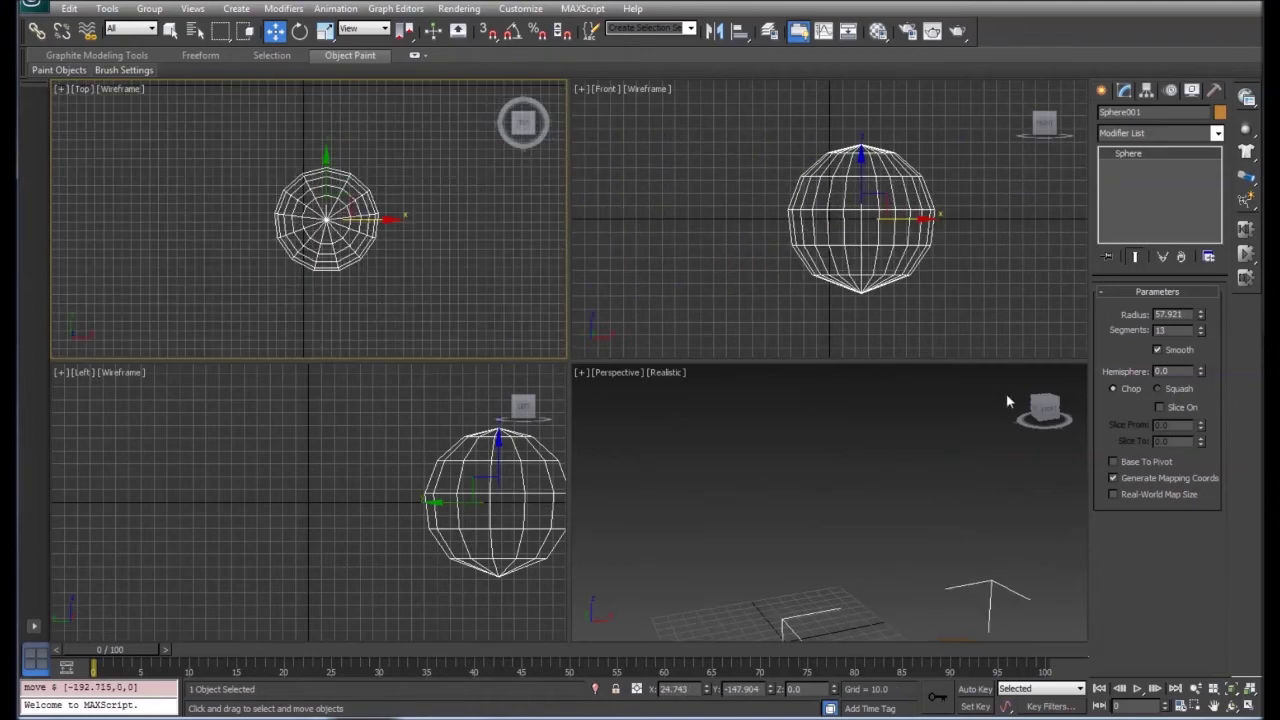
Step: Raise the sphere's segment count to 62
right_click(961, 490)
key("z")
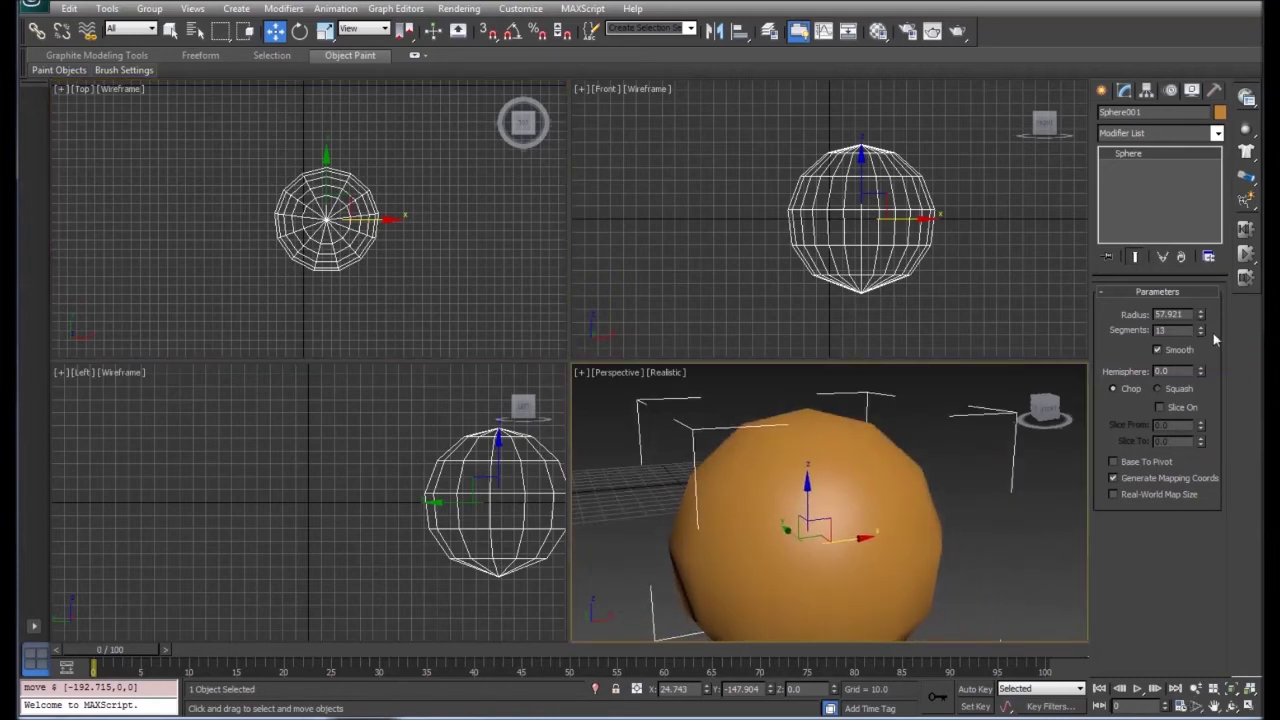
left_click_drag(1201, 331, 1201, 258)
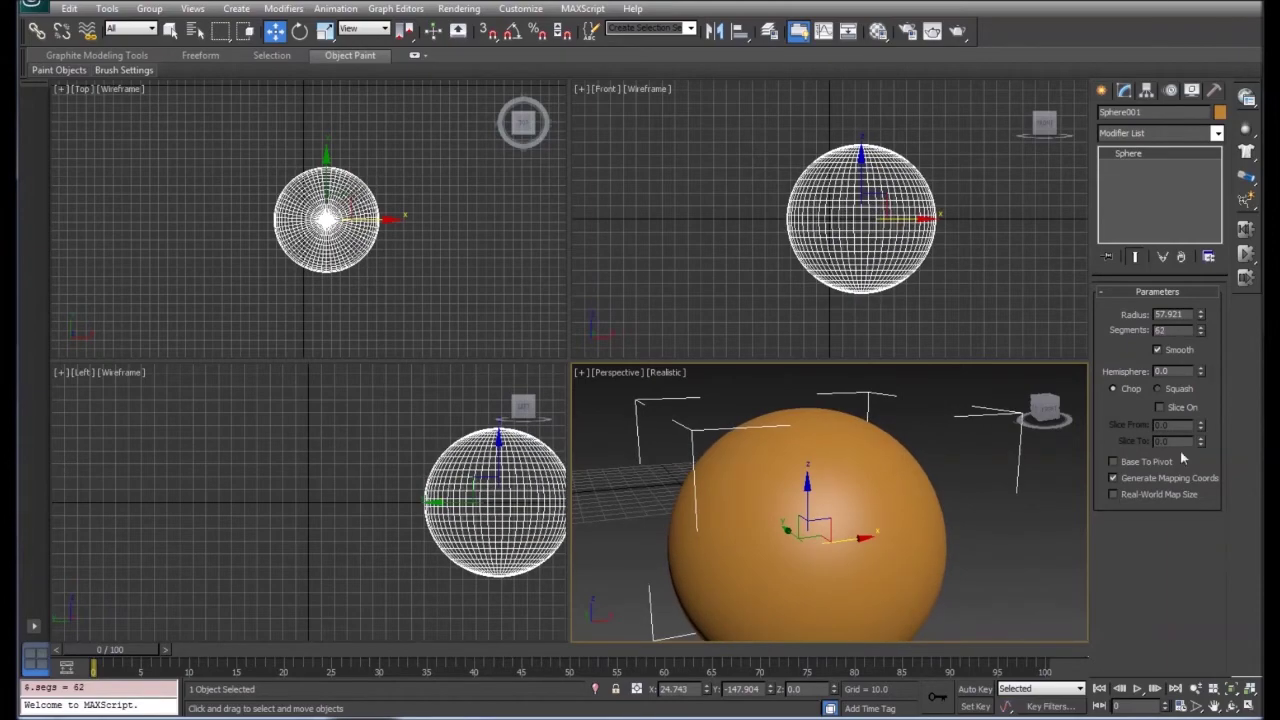
middle_click_drag(926, 561, 899, 543)
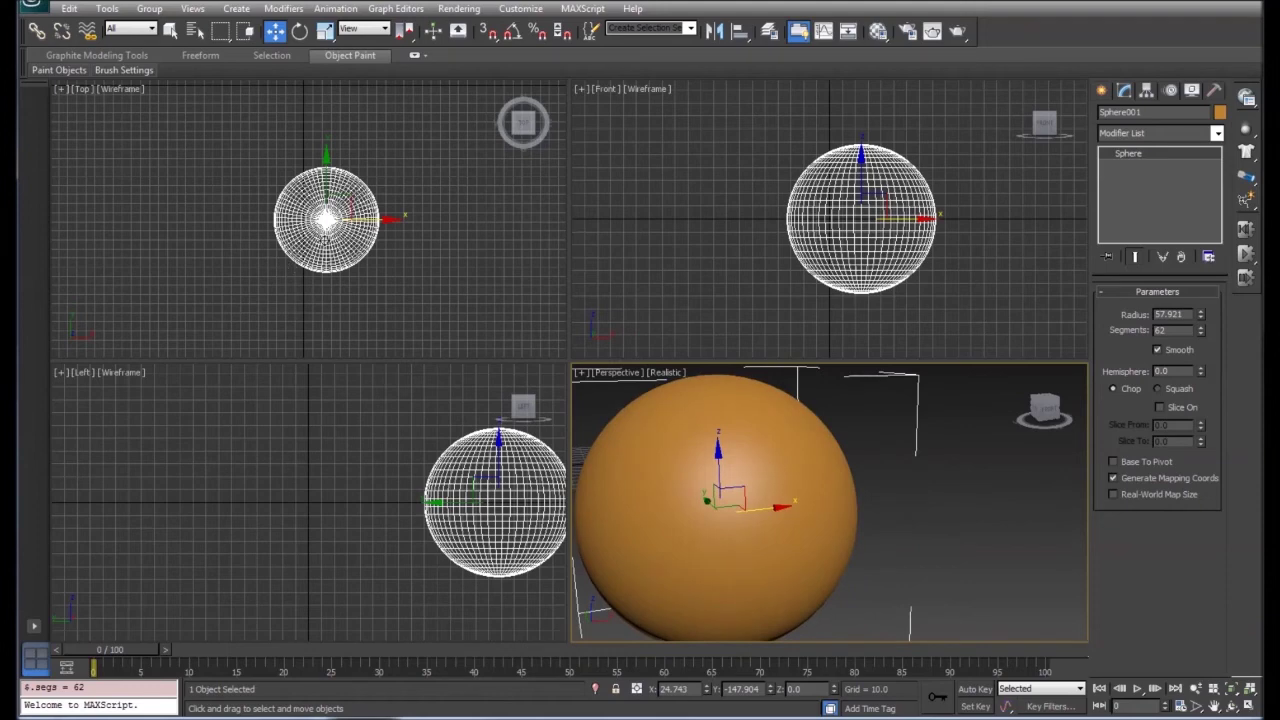
Step: Clone the sphere along positive X as seven independent copies spaced about 143 units apart
left_click_drag(352, 222, 488, 226, "shift")
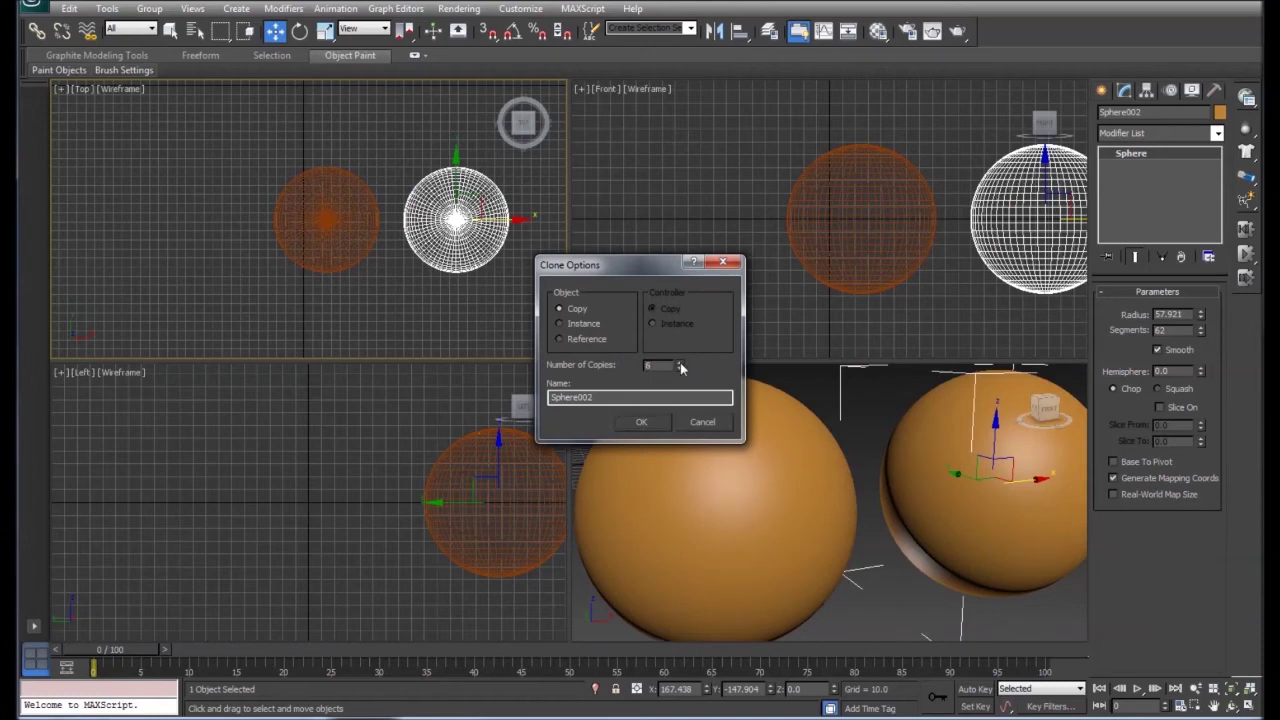
left_click(641, 421)
mouse_move(476, 300)
middle_mouse_down()
mouse_move(197, 298)
mouse_move(349, 305)
mouse_move(253, 303)
middle_mouse_up()
middle_click_drag(427, 314, 460, 297)
scroll(449, 306, "down", 5)
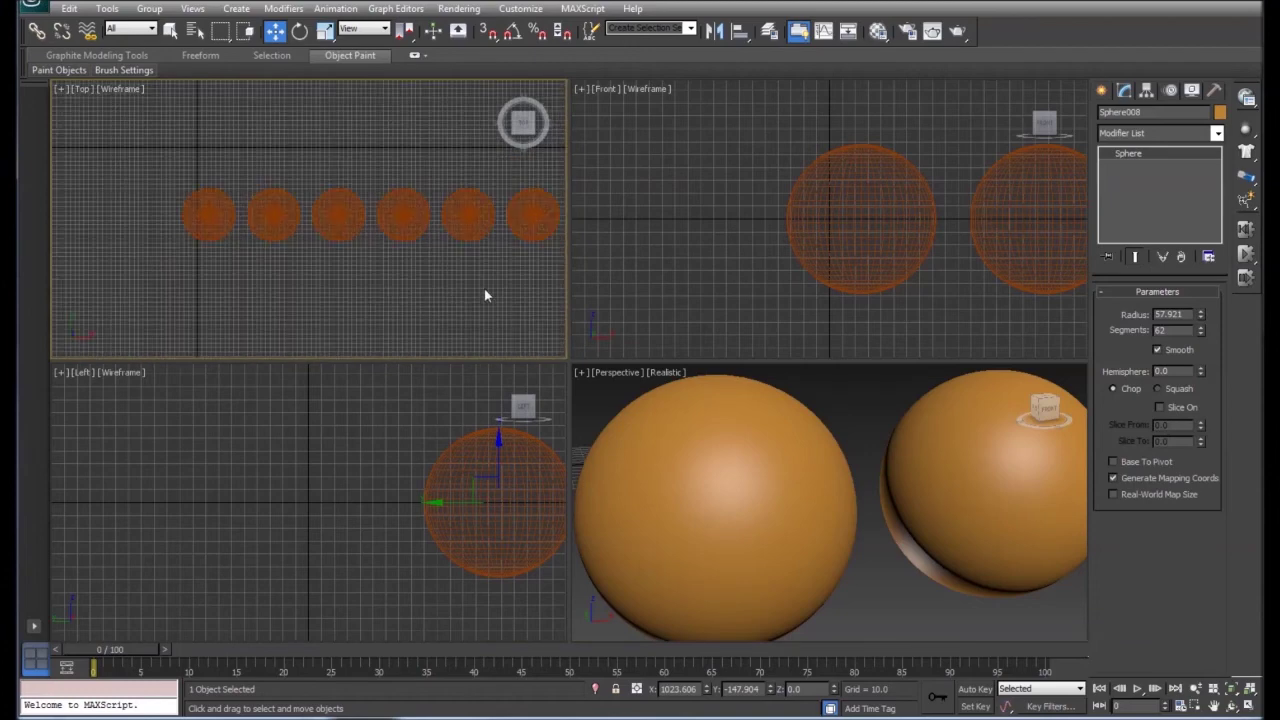
Step: Select all eight spheres in the Top view and apply the ProOptimizer modifier to them
scroll(485, 296, "down", 3)
left_click_drag(327, 220, 206, 194)
middle_click_drag(454, 264, 392, 255)
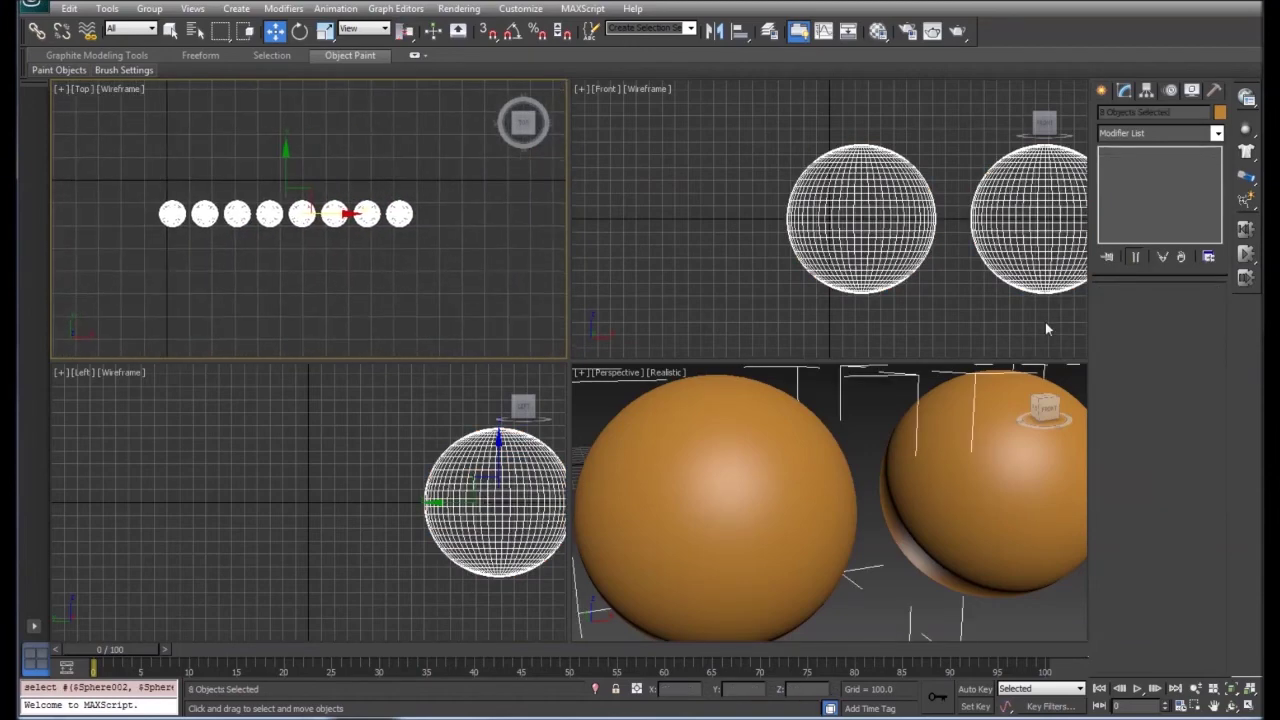
left_click(1216, 133)
scroll(1198, 495, "down", 15)
scroll(1199, 493, "down", 2)
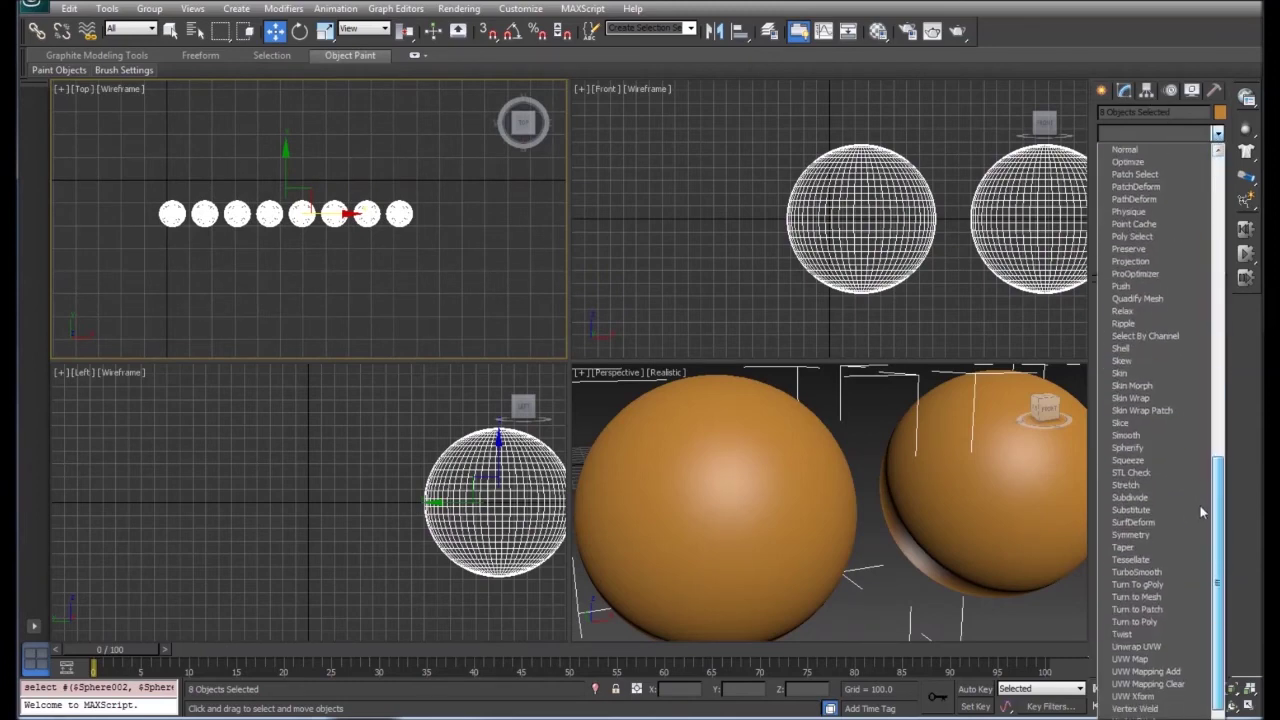
scroll(1207, 557, "up", 3)
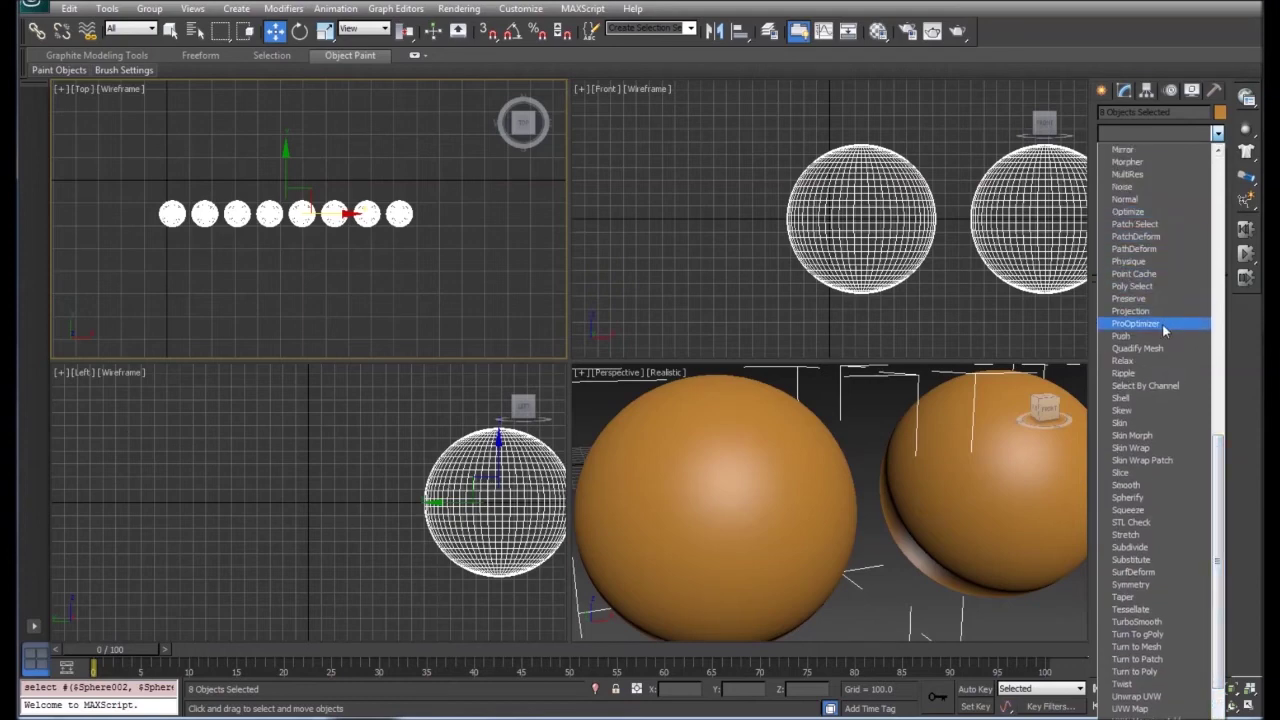
left_click(1140, 324)
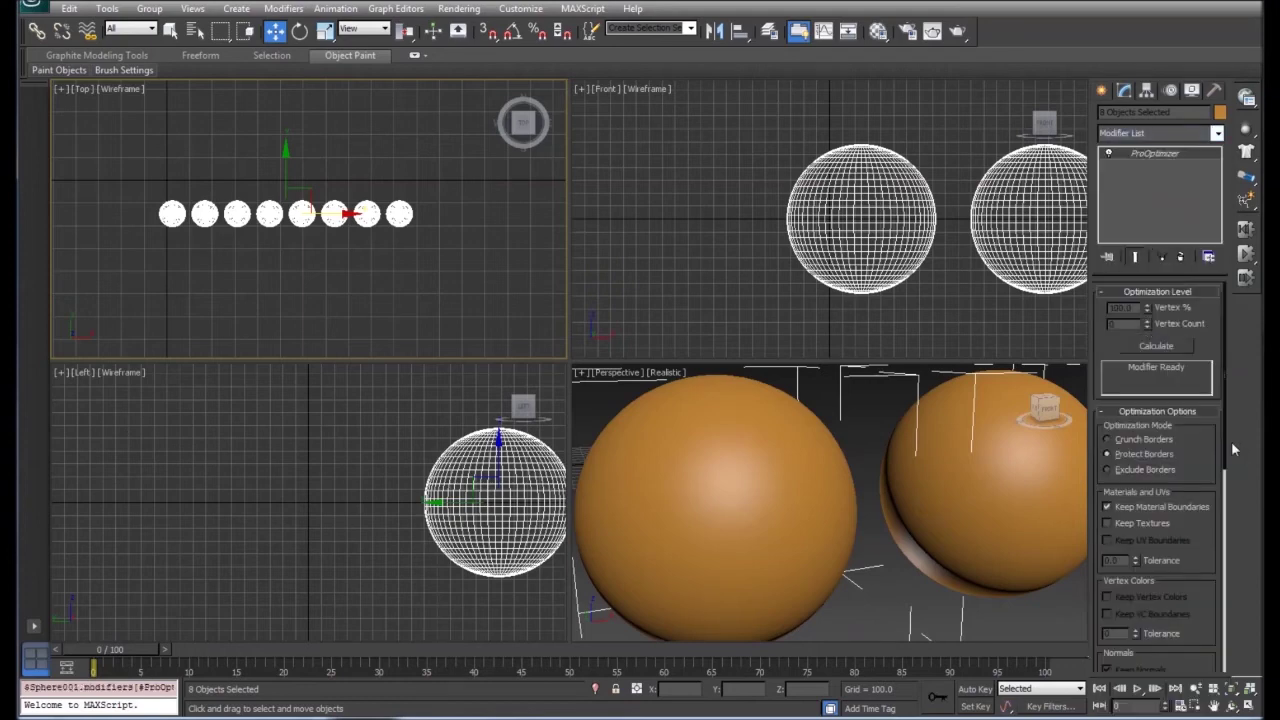
Step: Calculate the ProOptimizer optimization for the spheres and set Vertex % to 25.2
left_click(1157, 346)
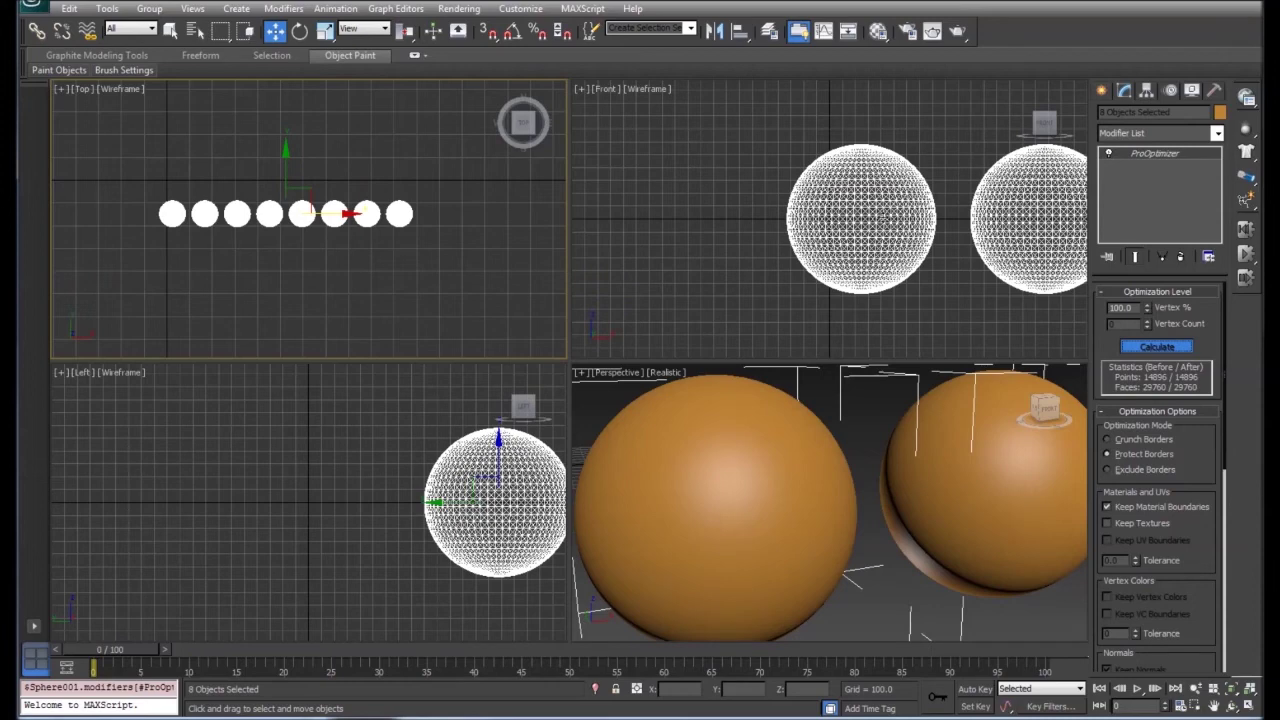
left_click(1147, 313)
left_click_drag(1146, 321, 1141, 268)
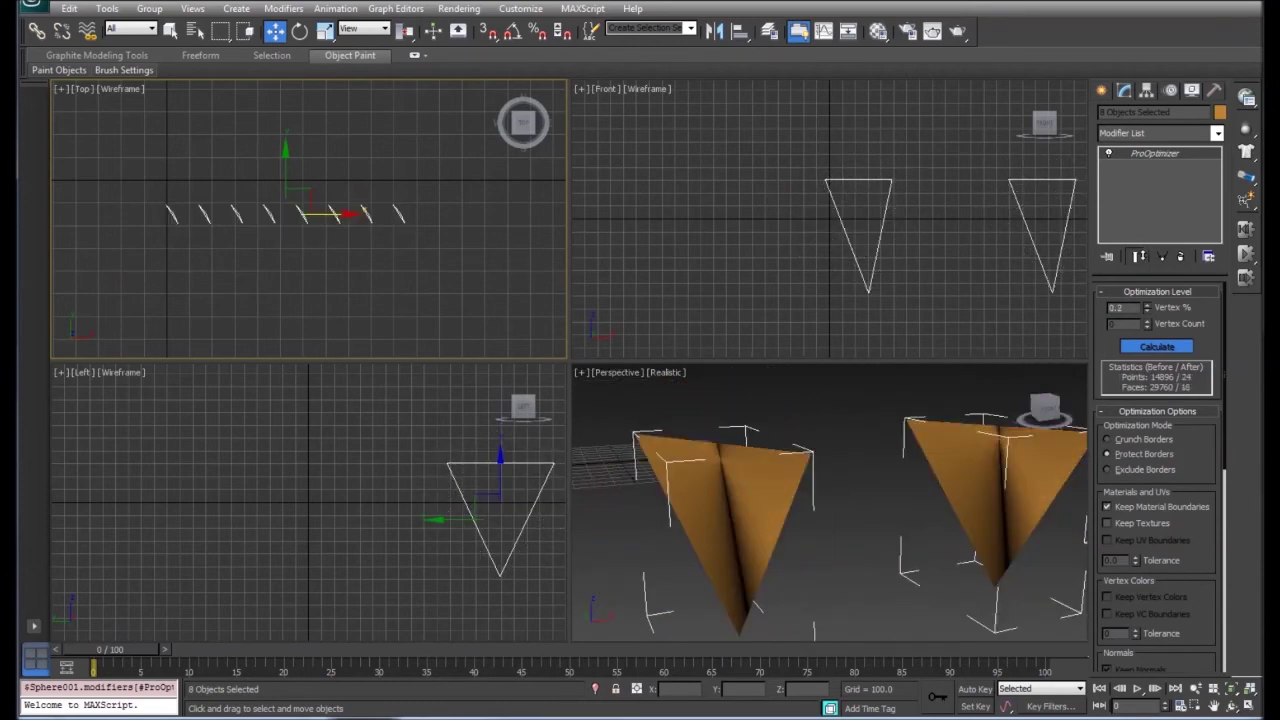
left_click_drag(1141, 268, 1129, 61)
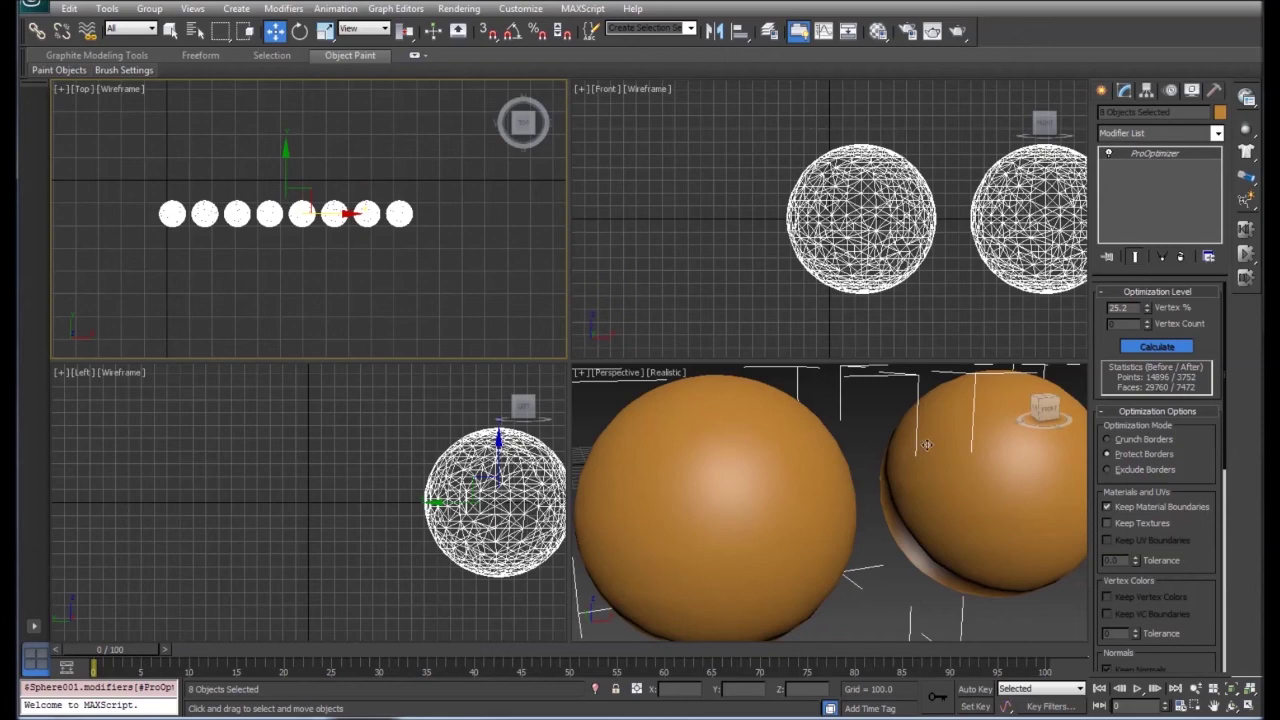
Step: Convert only the first sphere of the row to an editable poly
scroll(674, 473, "down", 2)
scroll(674, 473, "down", 8)
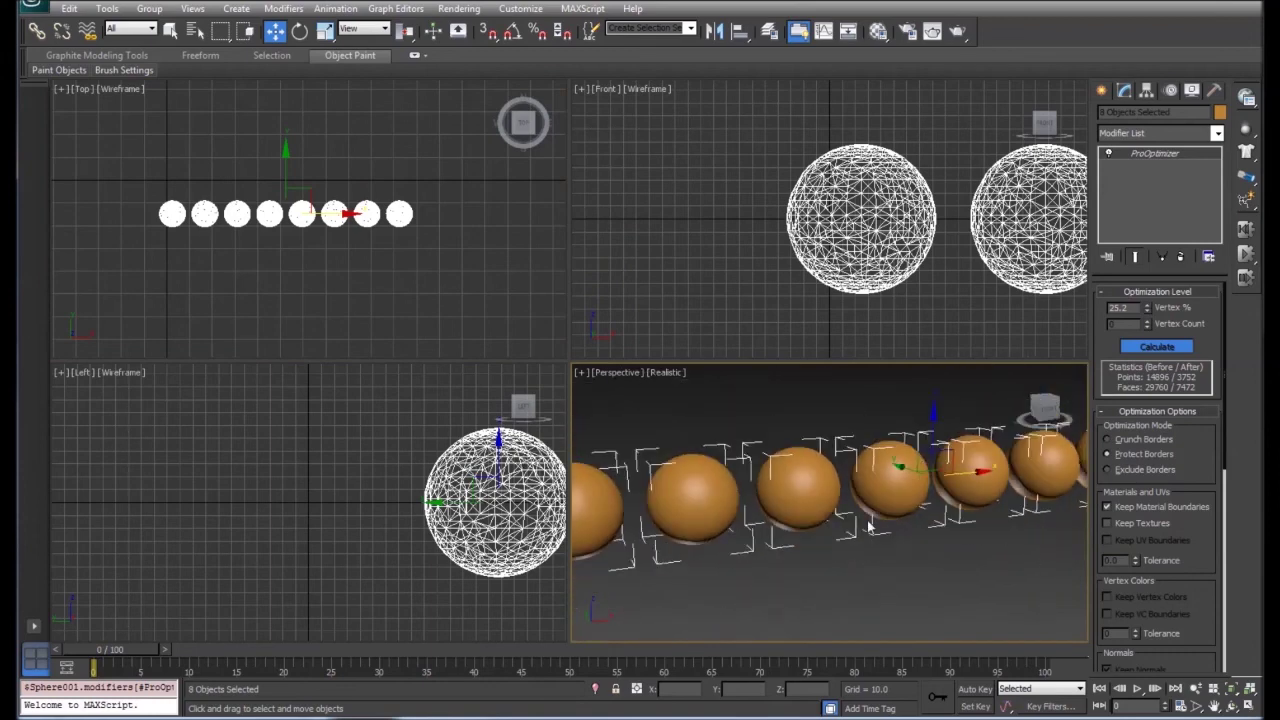
middle_click_drag(868, 523, 840, 487)
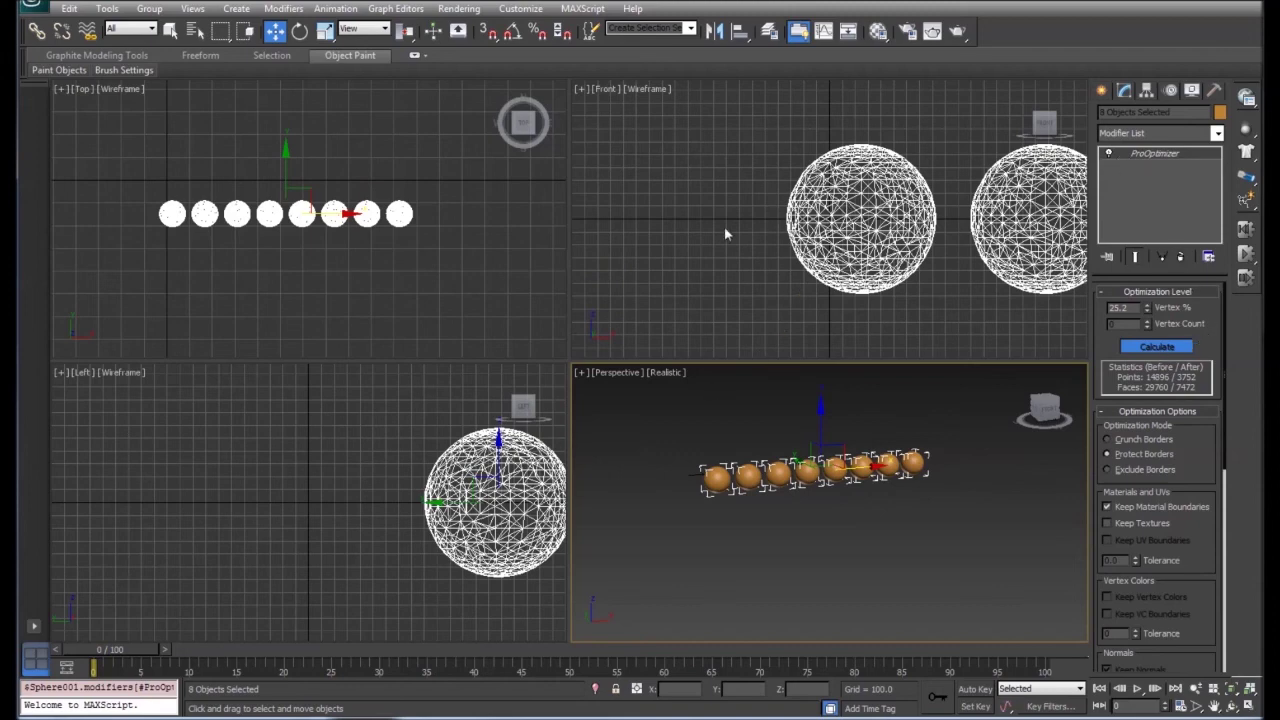
right_click(798, 210)
left_click(814, 207)
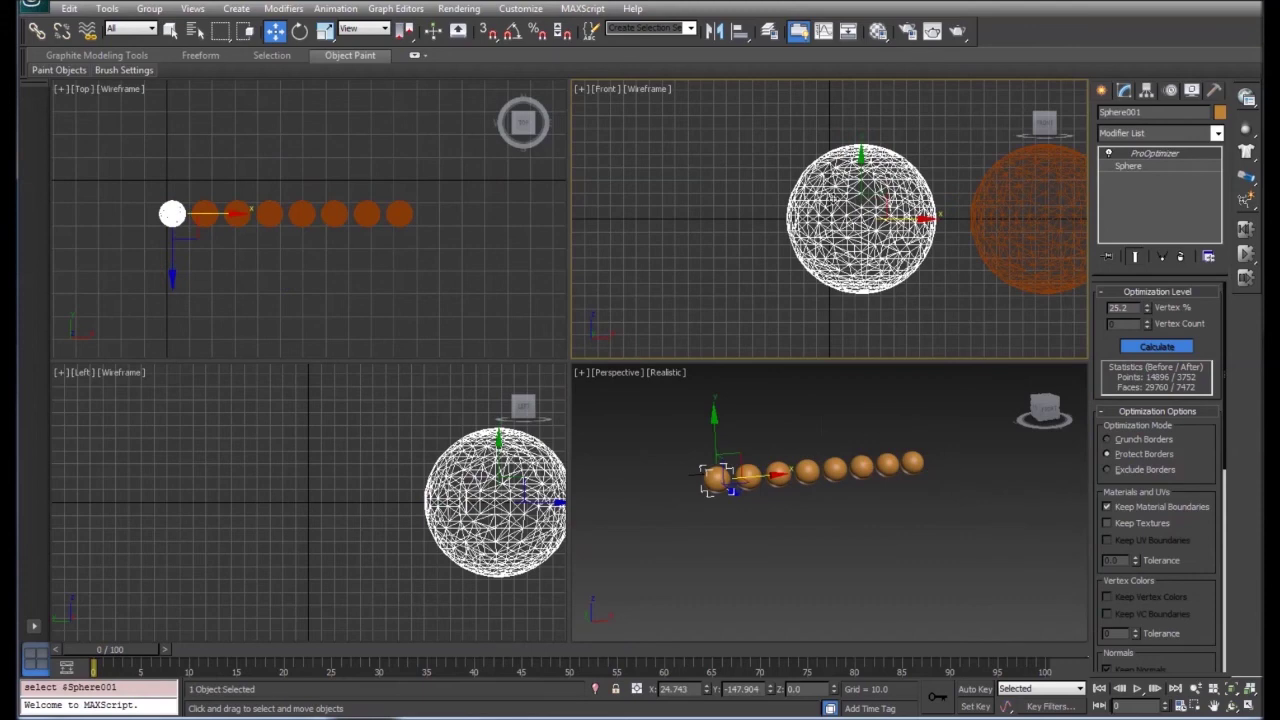
right_click(832, 200)
mouse_move(872, 339)
left_click(790, 351)
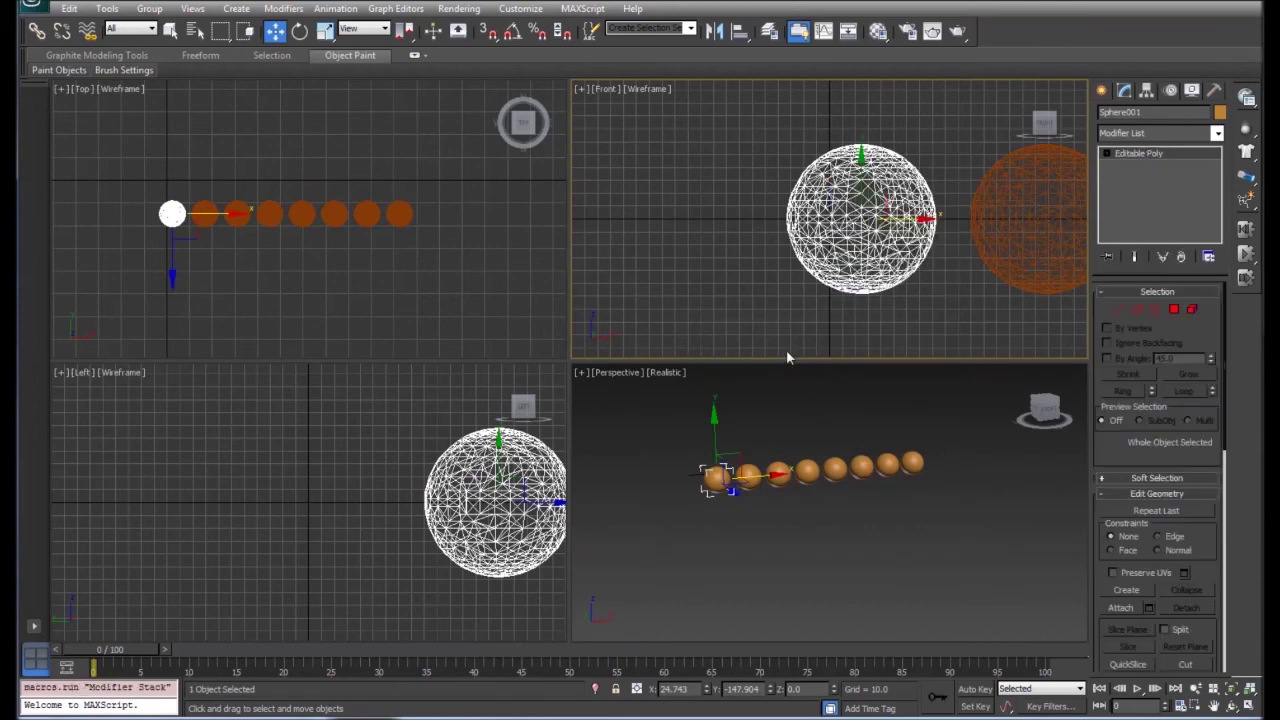
Step: Select a single vertex on the first sphere in the Front view at vertex level, and return to whole-object level
left_click(1117, 310)
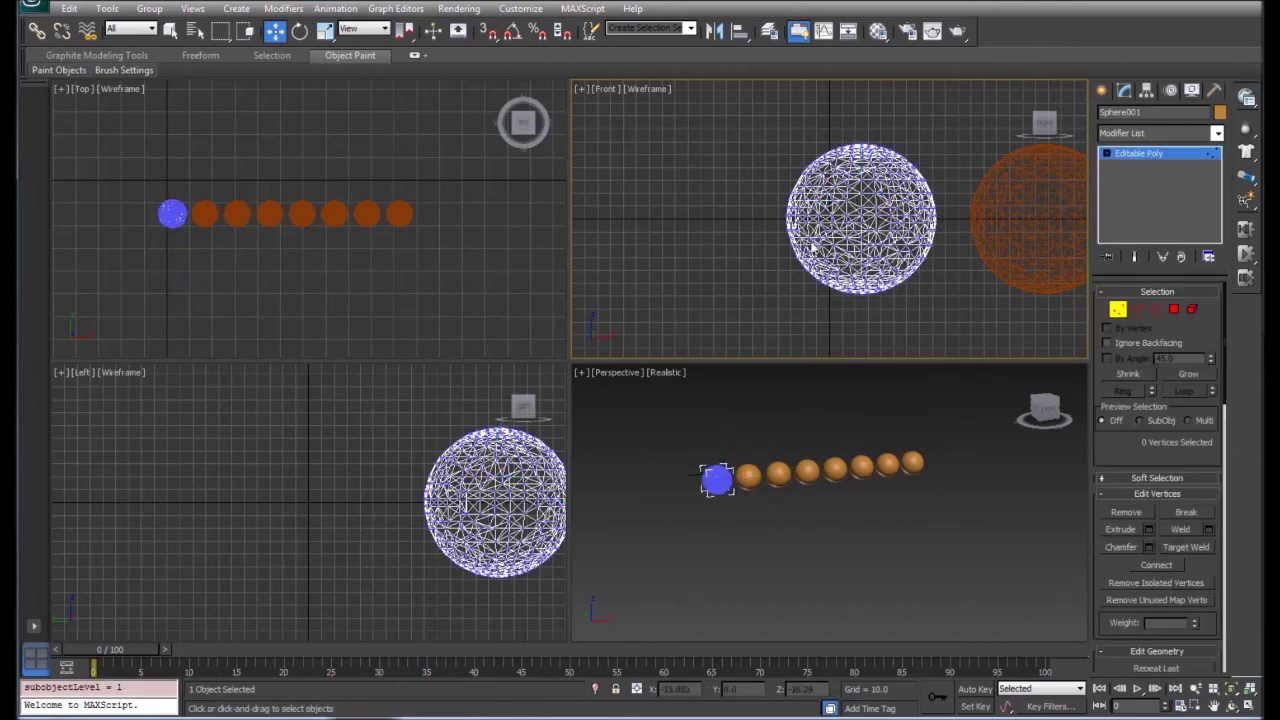
middle_click_drag(842, 244, 763, 249)
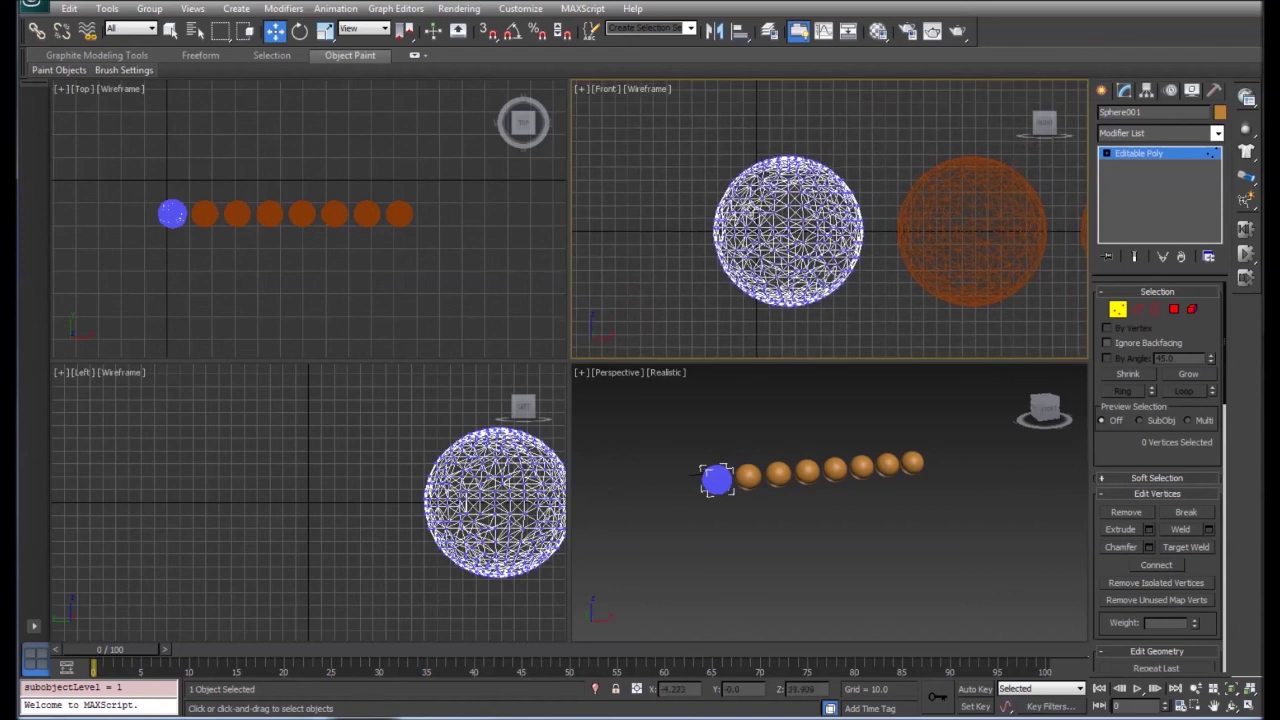
middle_click_drag(792, 206, 868, 224)
scroll(764, 212, "up", 4)
scroll(868, 224, "up", 5)
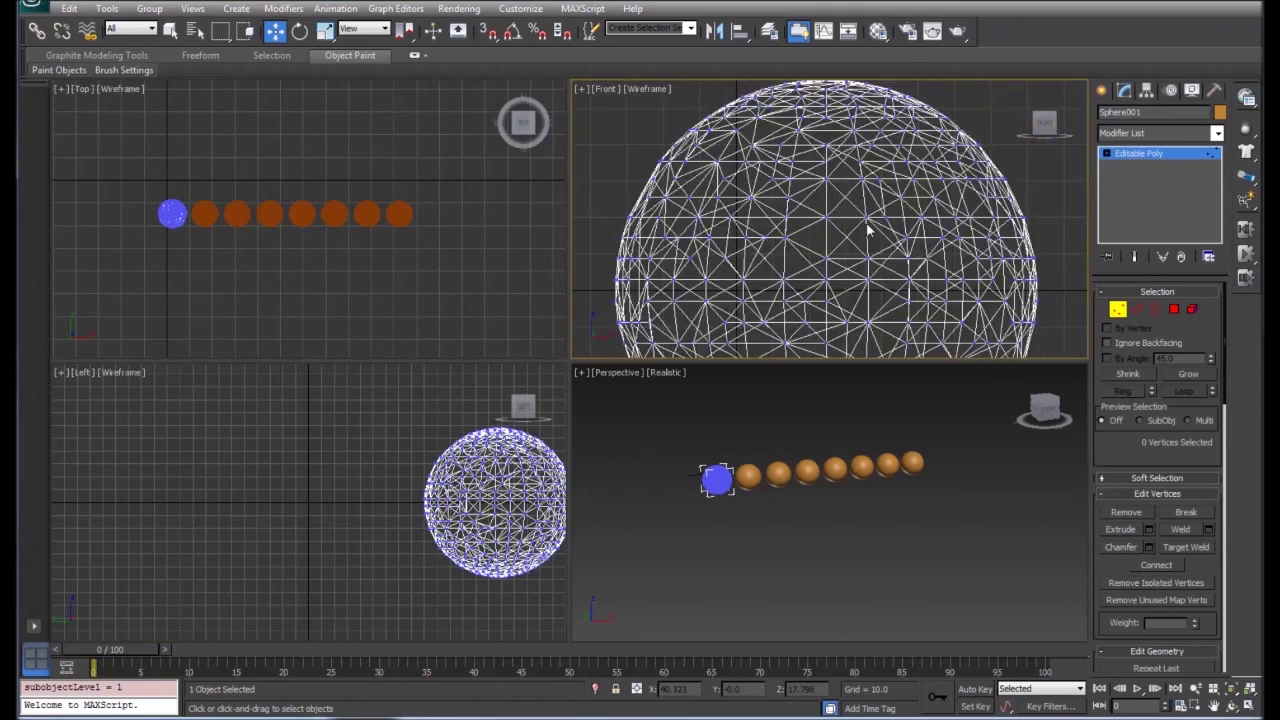
left_click(766, 244)
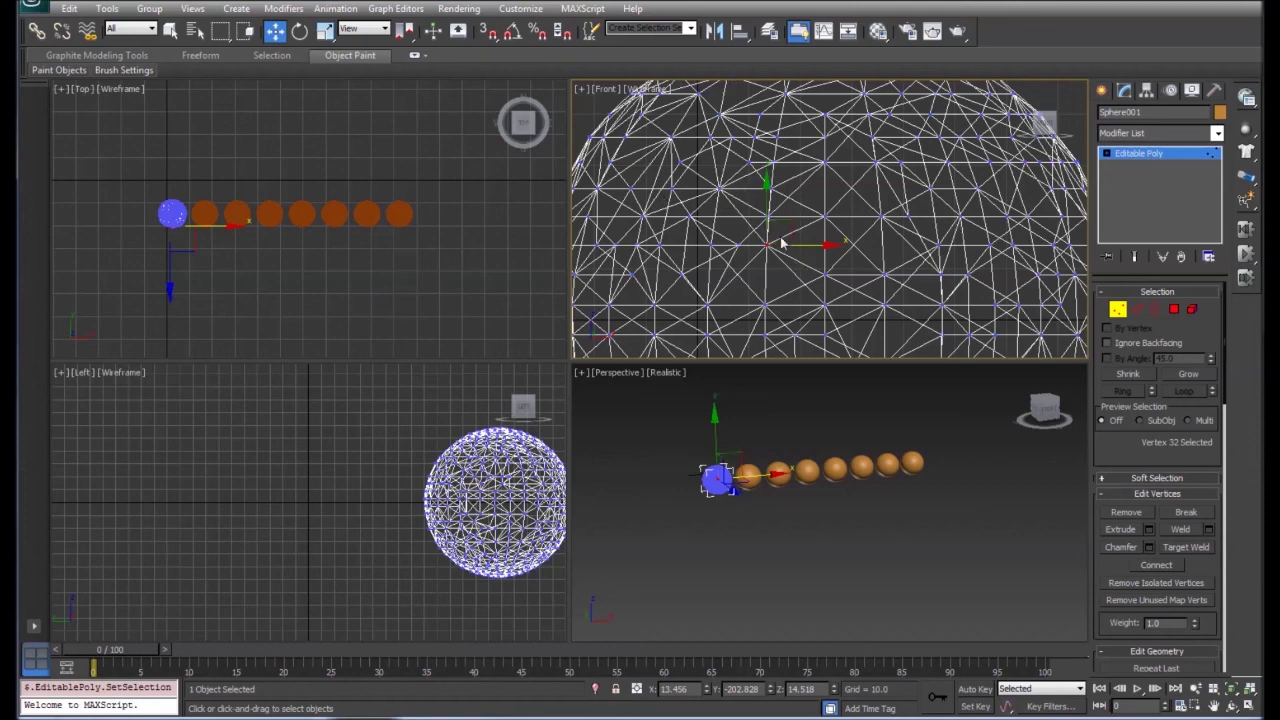
left_click(1117, 310)
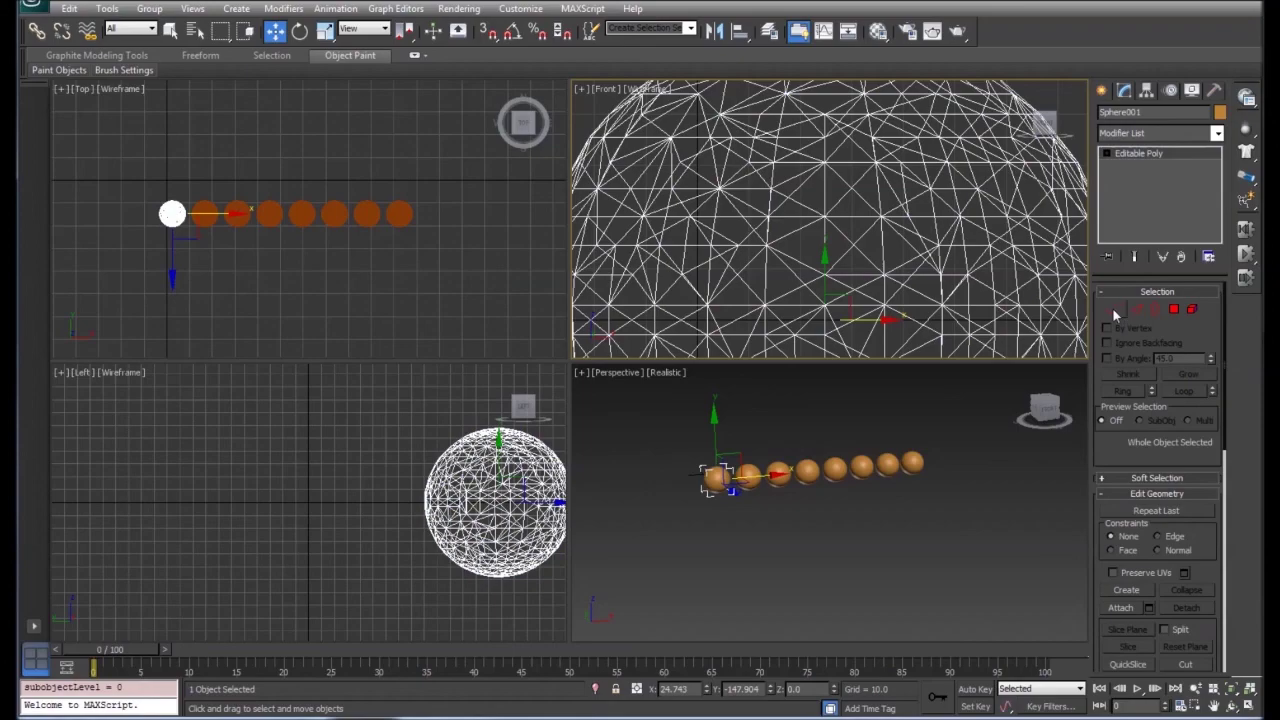